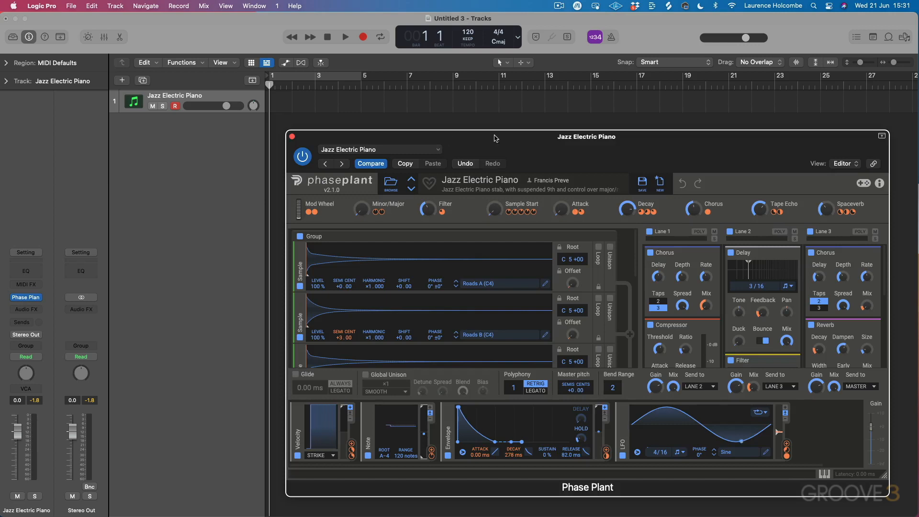
- Reposition the plug-in window and load the Eastern Mode preset from the factory Mallets folder
{"action": "left_click_drag", "start_coordinate": [512, 142], "coordinate": [434, 89]}
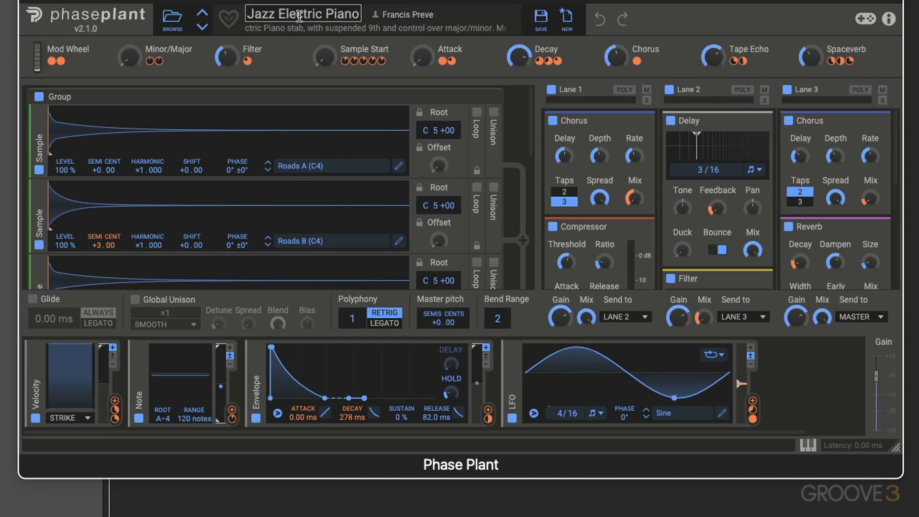
{"action": "left_click", "coordinate": [175, 20]}
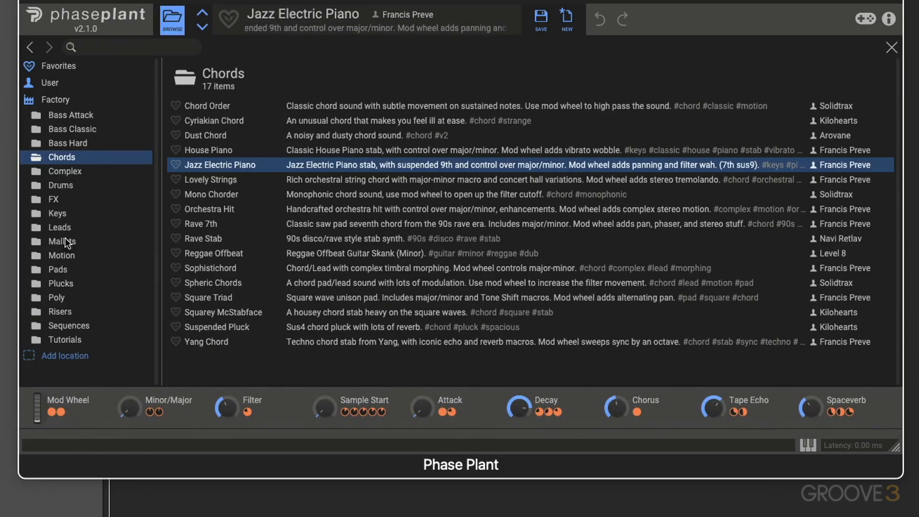
{"action": "left_click", "coordinate": [57, 255]}
{"action": "left_click", "coordinate": [56, 241]}
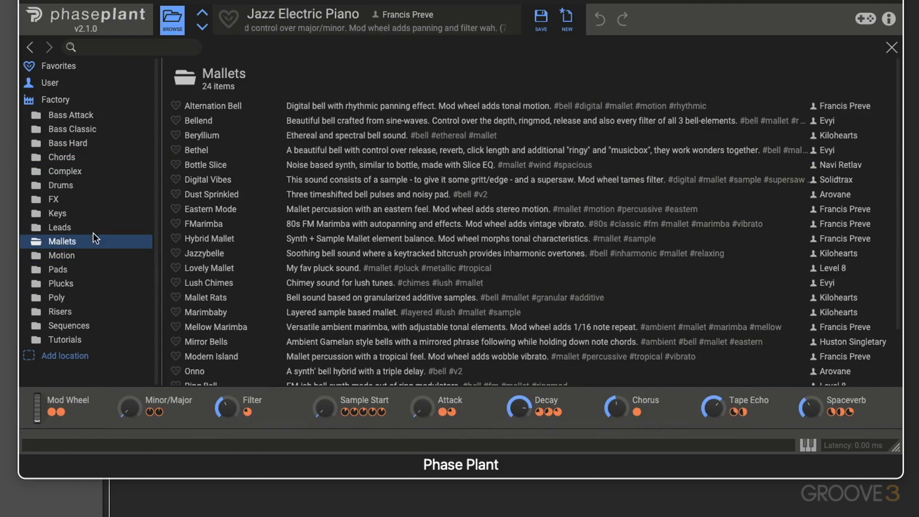
{"action": "double_click", "coordinate": [306, 208]}
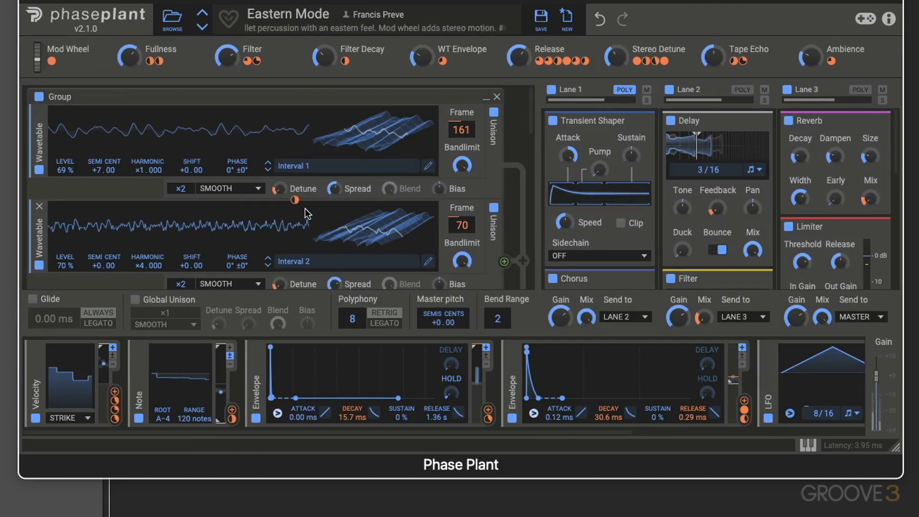
- Switch to the Hybrid Mallet preset, lowering its Filter Cutoff macro and raising its FM Depth and FM Decay macros
{"action": "left_click", "coordinate": [203, 27]}
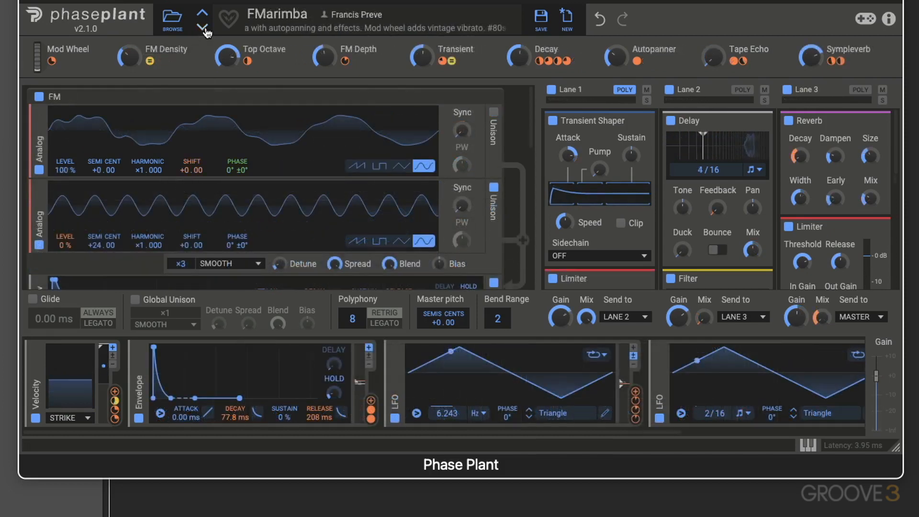
{"action": "left_click", "coordinate": [202, 27]}
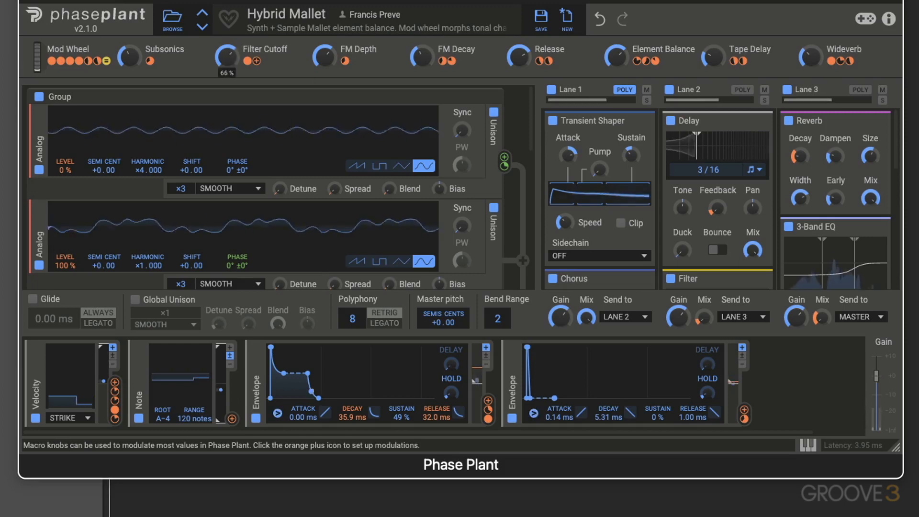
{"action": "left_click_drag", "start_coordinate": [226, 66], "coordinate": [227, 70]}
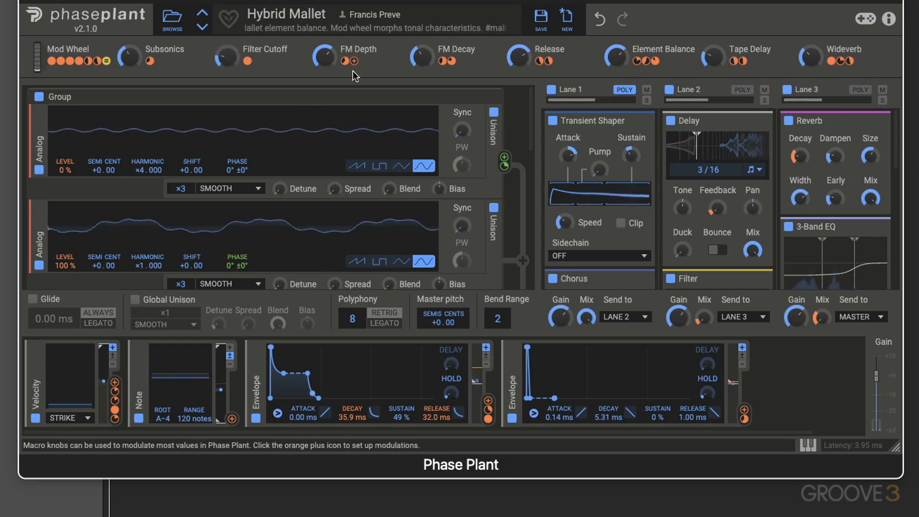
{"action": "left_click_drag", "start_coordinate": [326, 58], "coordinate": [326, 45]}
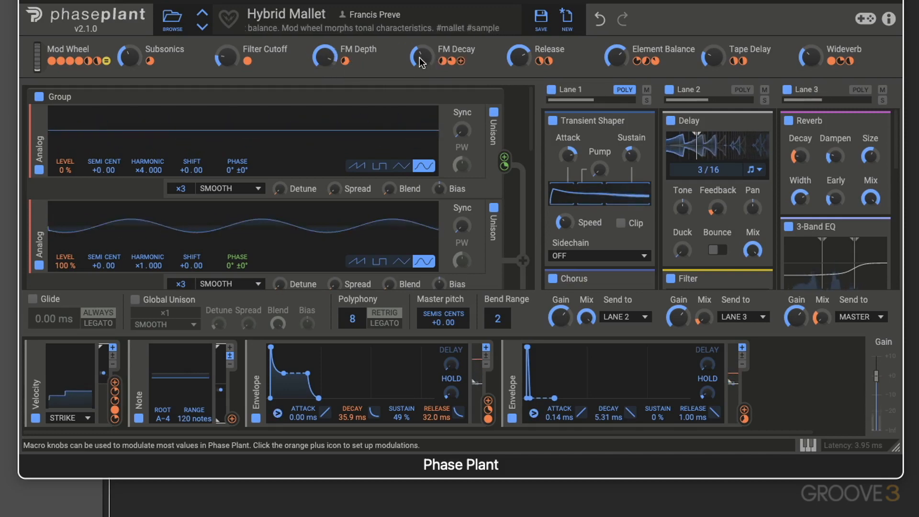
{"action": "left_click_drag", "start_coordinate": [422, 58], "coordinate": [421, 38]}
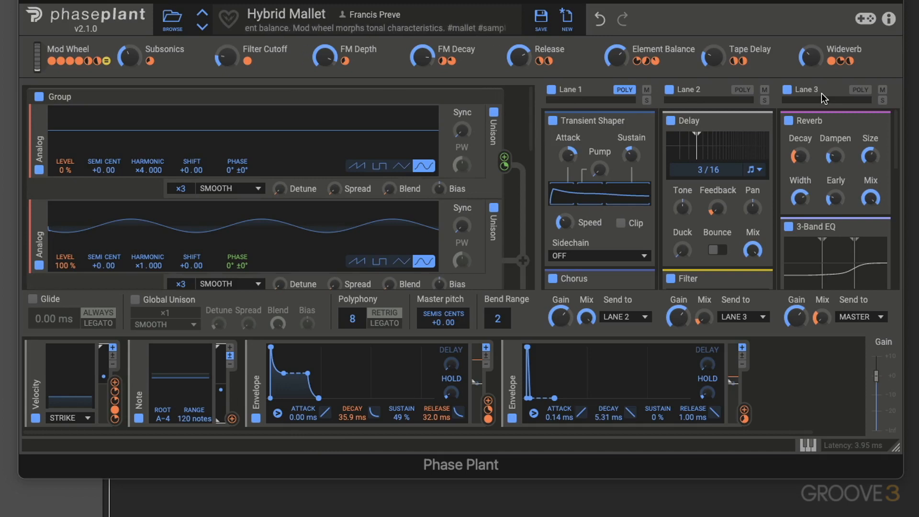
- Examine the effect chains in Lanes 1, 2 and 3 from the first snapin down to the last
{"action": "scroll", "coordinate": [661, 155], "scroll_direction": "down", "scroll_amount": 3}
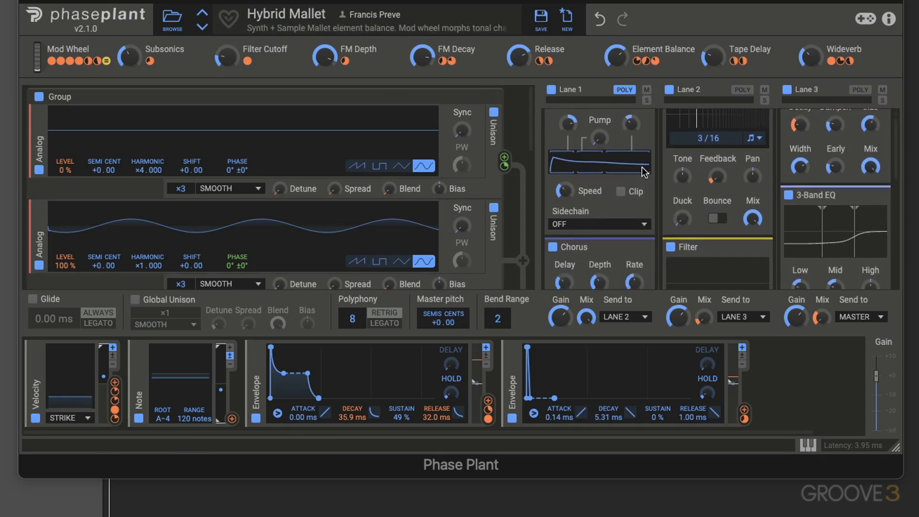
{"action": "scroll", "coordinate": [641, 172], "scroll_direction": "up", "scroll_amount": 3}
{"action": "scroll", "coordinate": [591, 128], "scroll_direction": "down", "scroll_amount": 5}
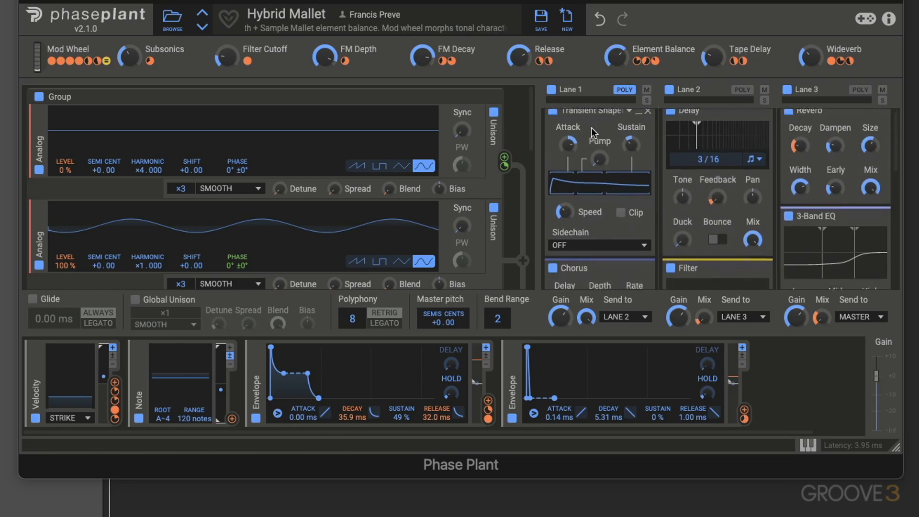
{"action": "scroll", "coordinate": [585, 142], "scroll_direction": "down", "scroll_amount": 10}
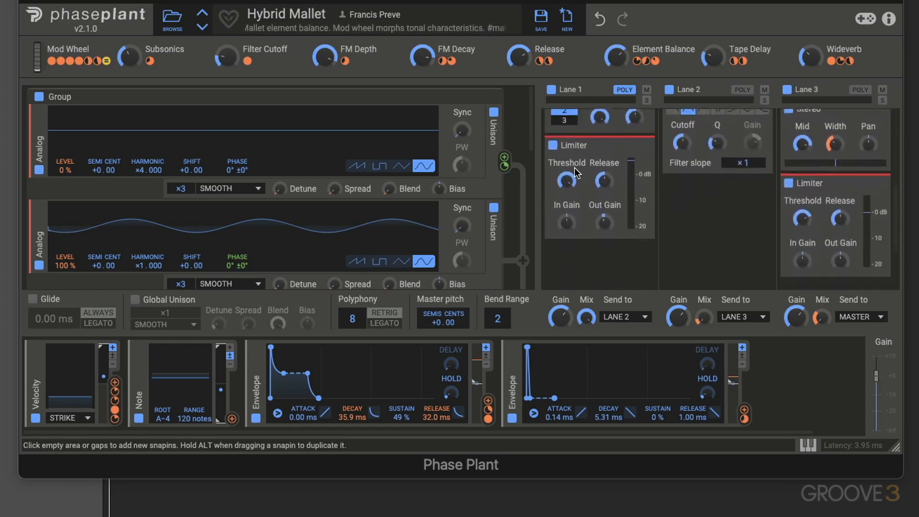
{"action": "scroll", "coordinate": [576, 160], "scroll_direction": "up", "scroll_amount": 10}
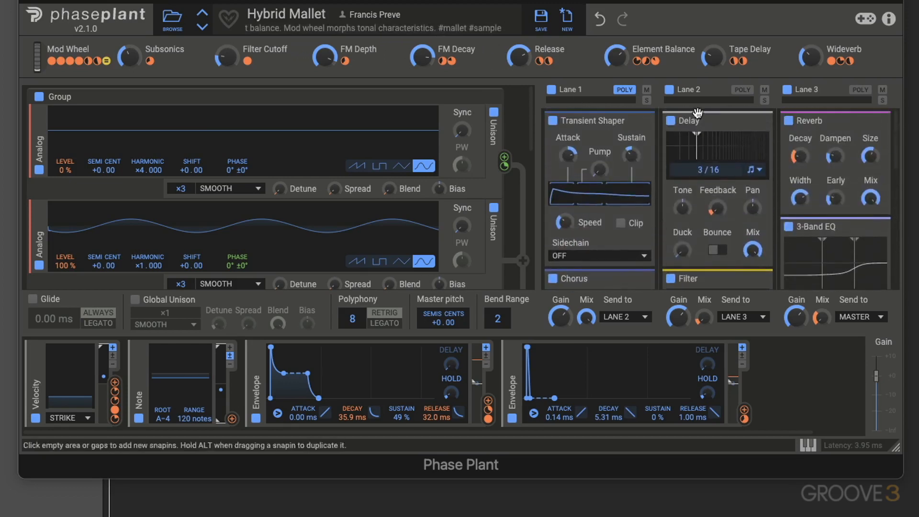
{"action": "scroll", "coordinate": [694, 119], "scroll_direction": "down", "scroll_amount": 2}
{"action": "scroll", "coordinate": [684, 170], "scroll_direction": "down", "scroll_amount": 8}
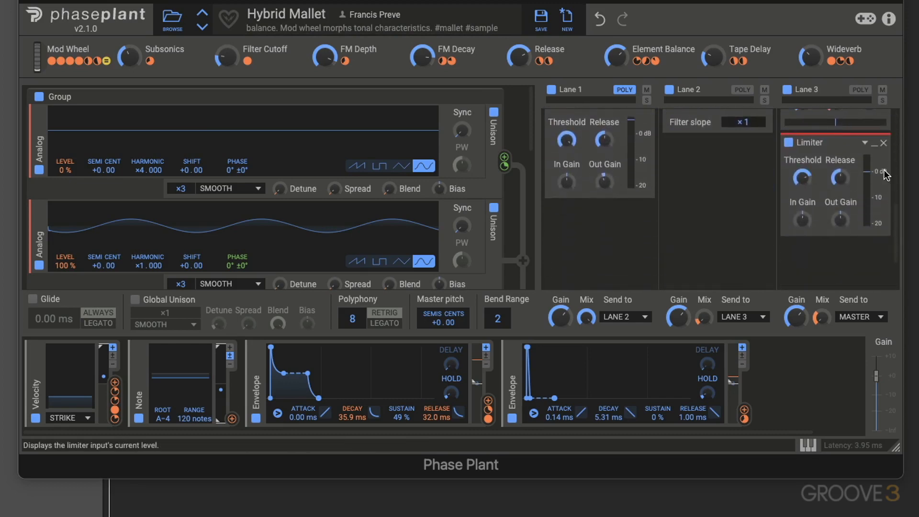
{"action": "scroll", "coordinate": [864, 171], "scroll_direction": "up", "scroll_amount": 9}
{"action": "scroll", "coordinate": [864, 171], "scroll_direction": "up", "scroll_amount": 2}
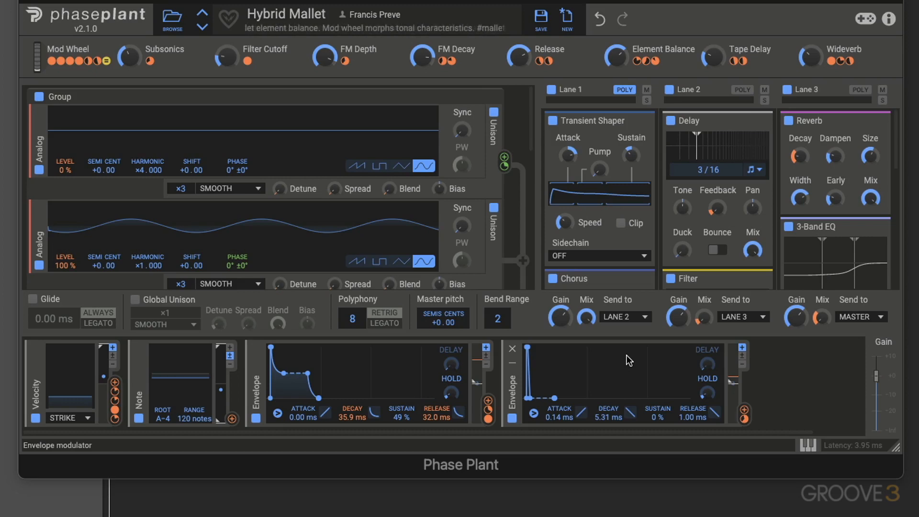
- Show the on-screen keyboard, play two notes on it and hide it again
{"action": "left_click", "coordinate": [808, 445]}
{"action": "left_click", "coordinate": [808, 445]}
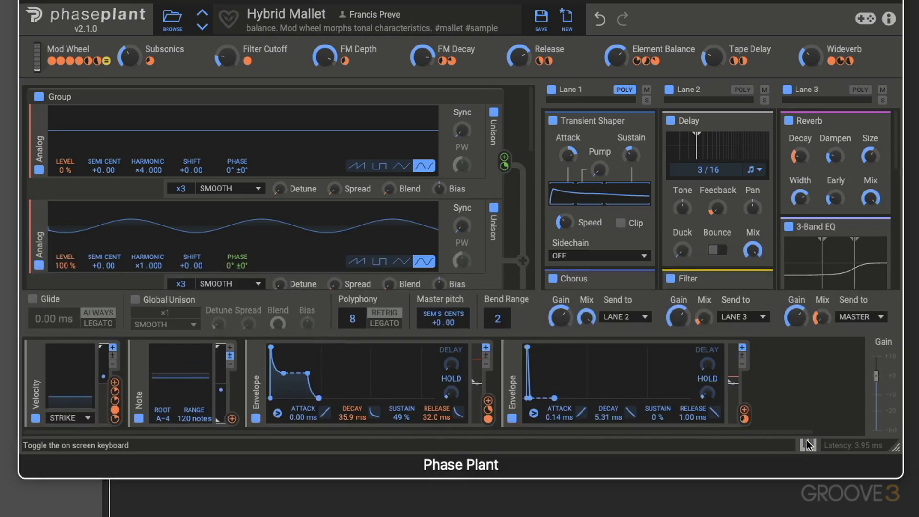
{"action": "left_click", "coordinate": [807, 446]}
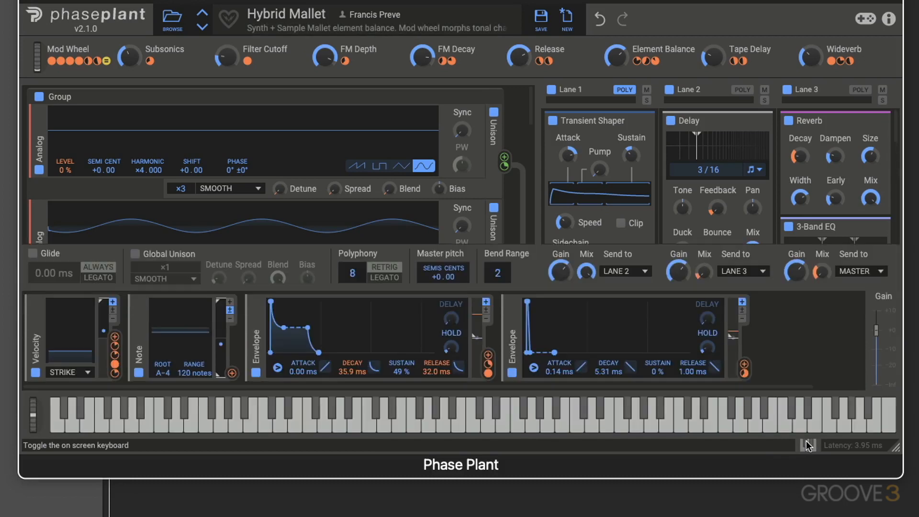
{"action": "left_click", "coordinate": [650, 412]}
{"action": "left_click", "coordinate": [582, 412]}
{"action": "left_click", "coordinate": [808, 445]}
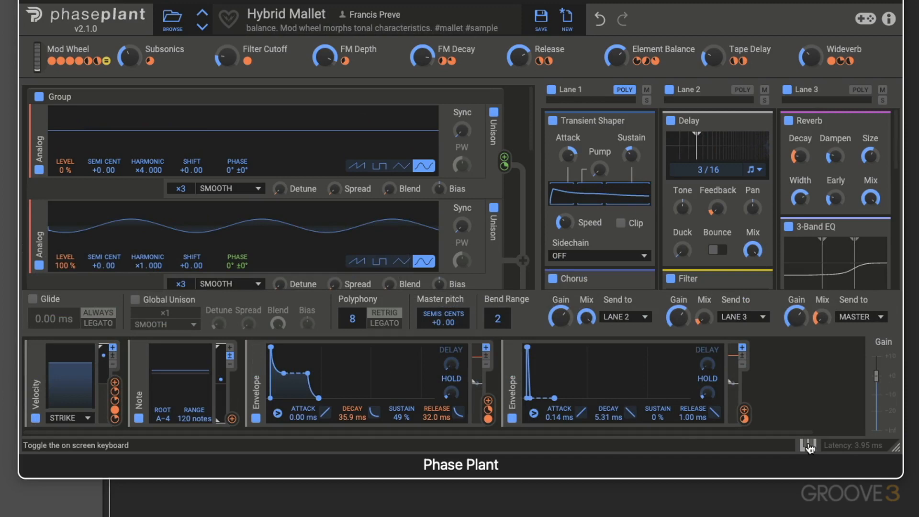
{"action": "left_click", "coordinate": [806, 445]}
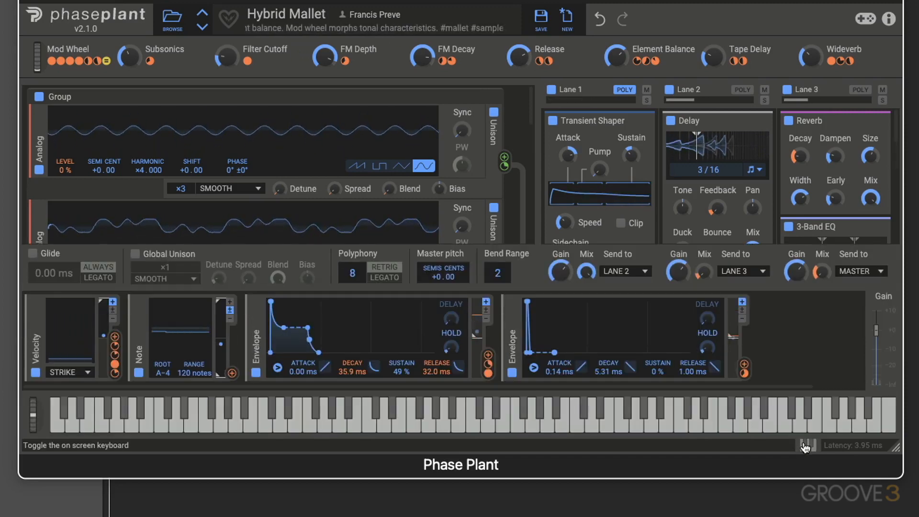
{"action": "left_click", "coordinate": [805, 445]}
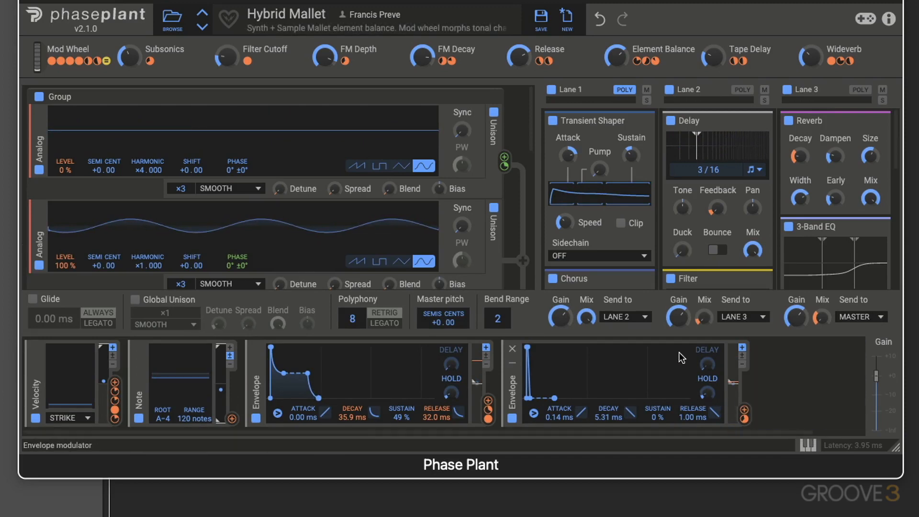
- Lower the FM Depth and FM Decay macros and raise the Sync of the first Analog oscillator
{"action": "left_click_drag", "start_coordinate": [326, 57], "coordinate": [326, 57]}
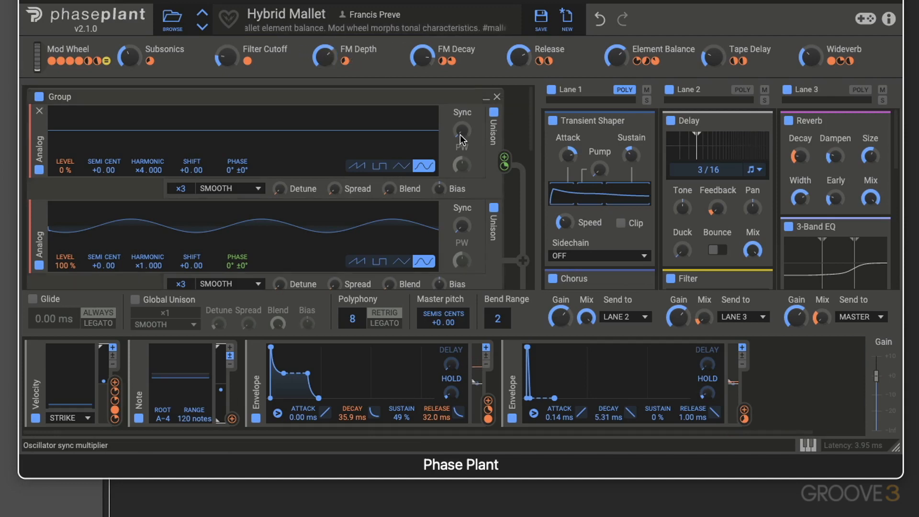
{"action": "left_click_drag", "start_coordinate": [461, 139], "coordinate": [461, 134]}
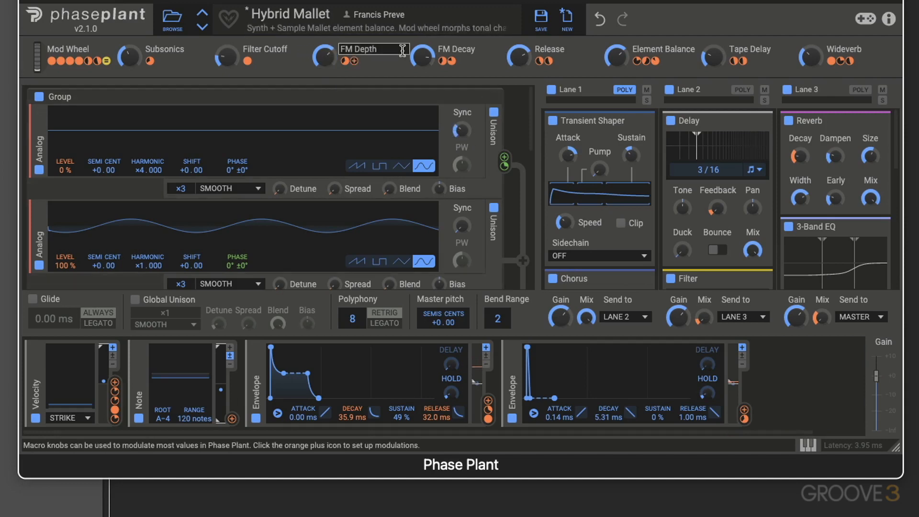
{"action": "left_click_drag", "start_coordinate": [423, 57], "coordinate": [422, 68]}
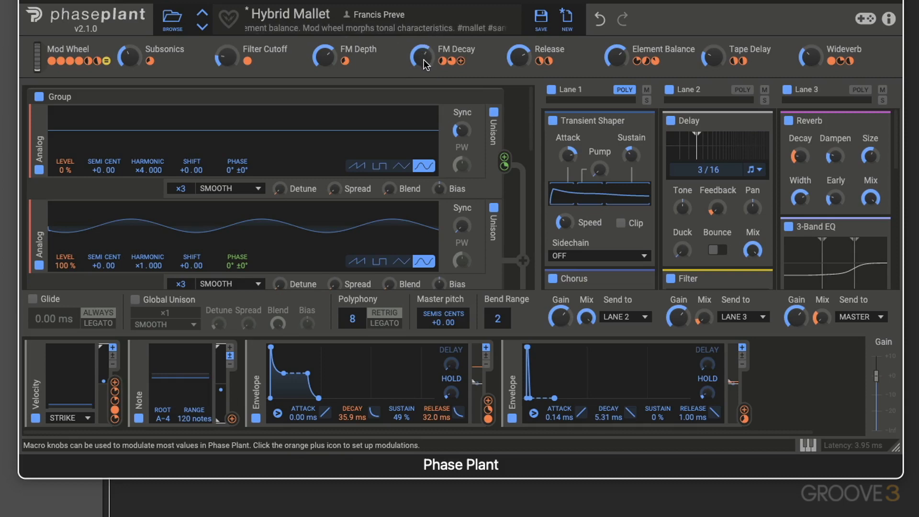
{"action": "left_click_drag", "start_coordinate": [422, 58], "coordinate": [423, 56]}
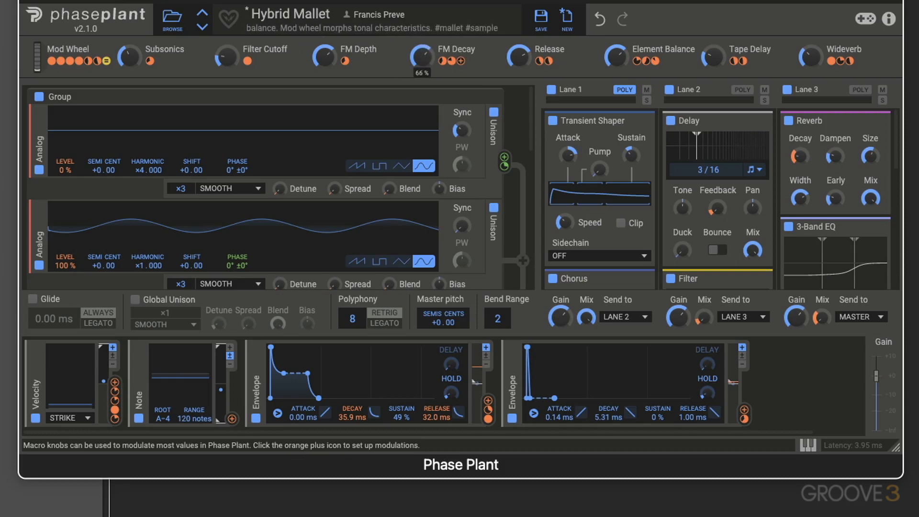
- Reset the FM Decay, Release and Element Balance macros to zero and enter an exact value for FM Depth
{"action": "double_click", "coordinate": [426, 55]}
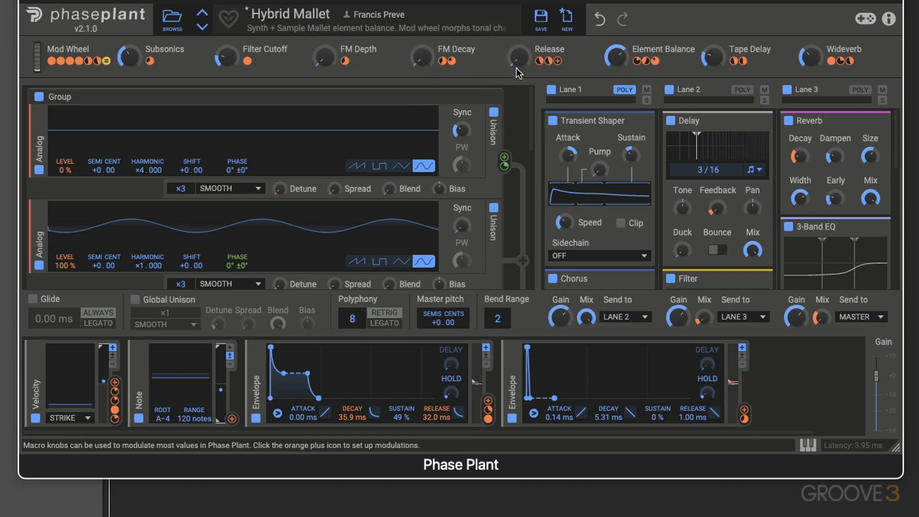
{"action": "double_click", "coordinate": [613, 60]}
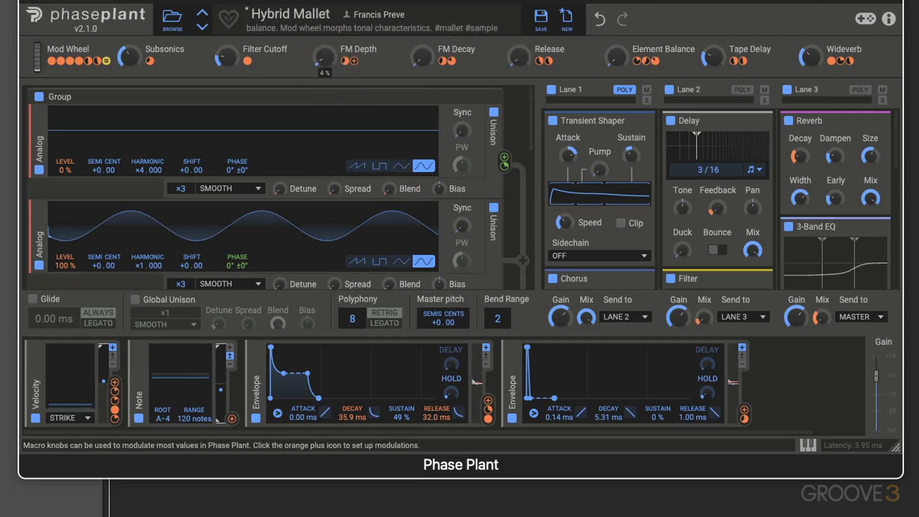
{"action": "right_click", "coordinate": [323, 58]}
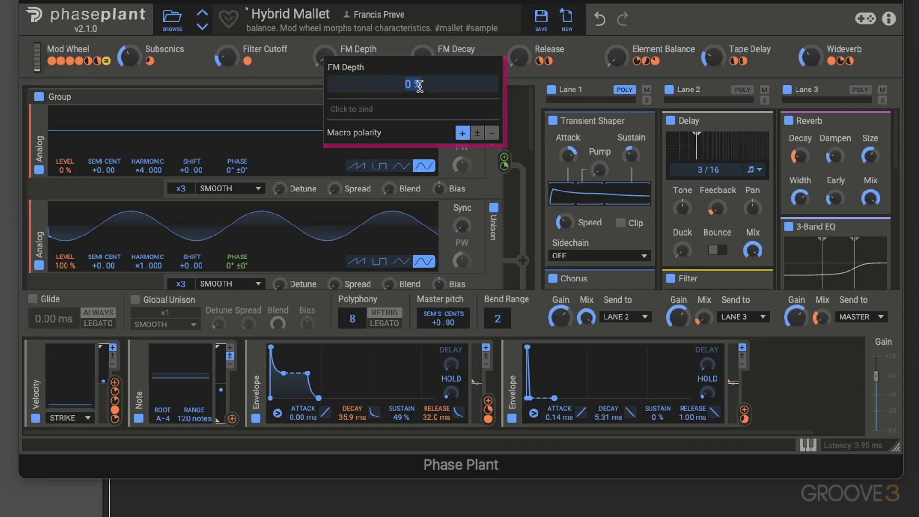
{"action": "key", "text": "Return"}
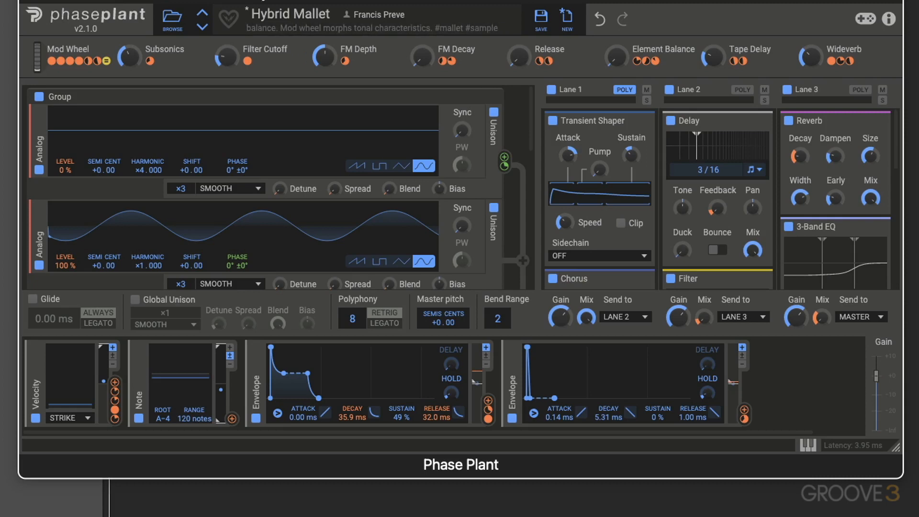
- Audition Lovely Mallet, Lush Chimes and FMarimba from the Mallets folder, and load the Eastern Mode preset
{"action": "left_click", "coordinate": [173, 21]}
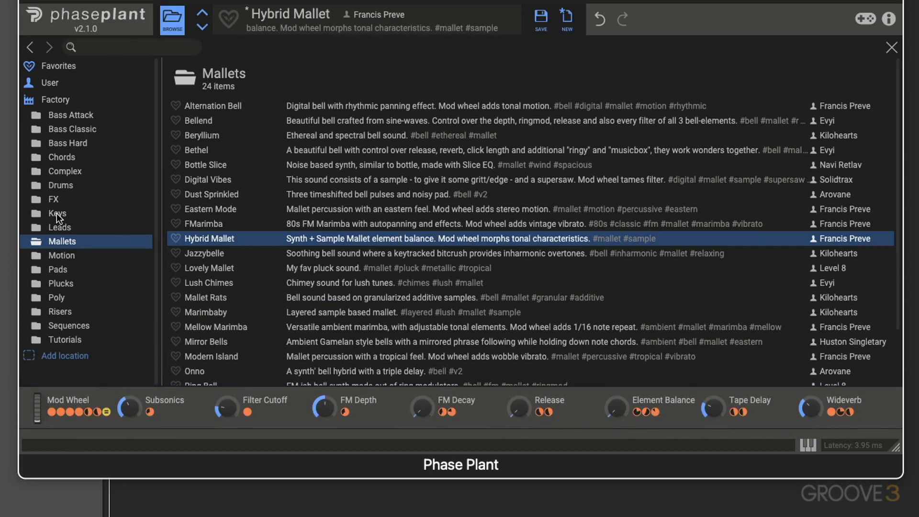
{"action": "left_click", "coordinate": [318, 272]}
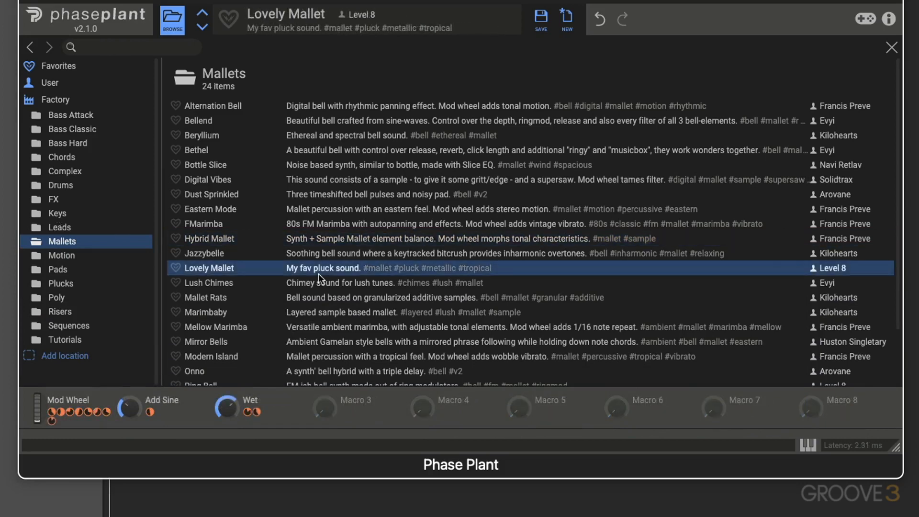
{"action": "left_click", "coordinate": [306, 282]}
{"action": "left_click", "coordinate": [319, 225]}
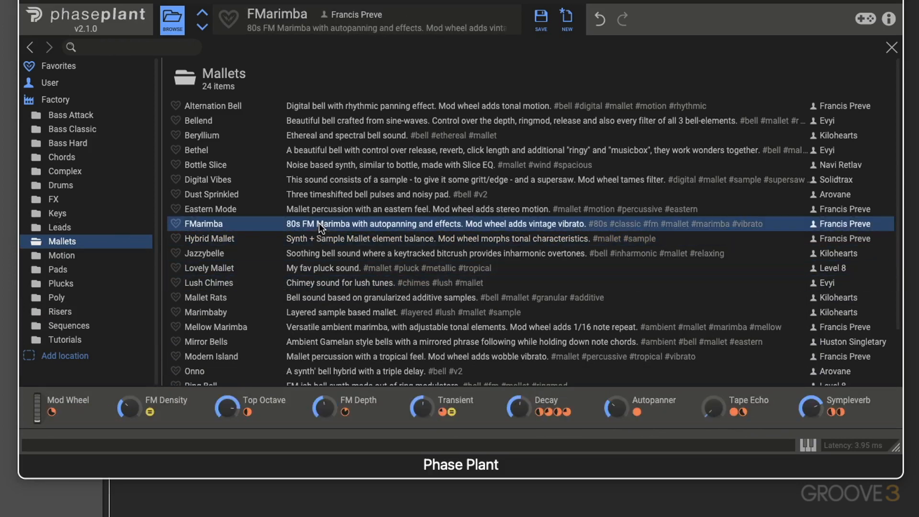
{"action": "double_click", "coordinate": [311, 209]}
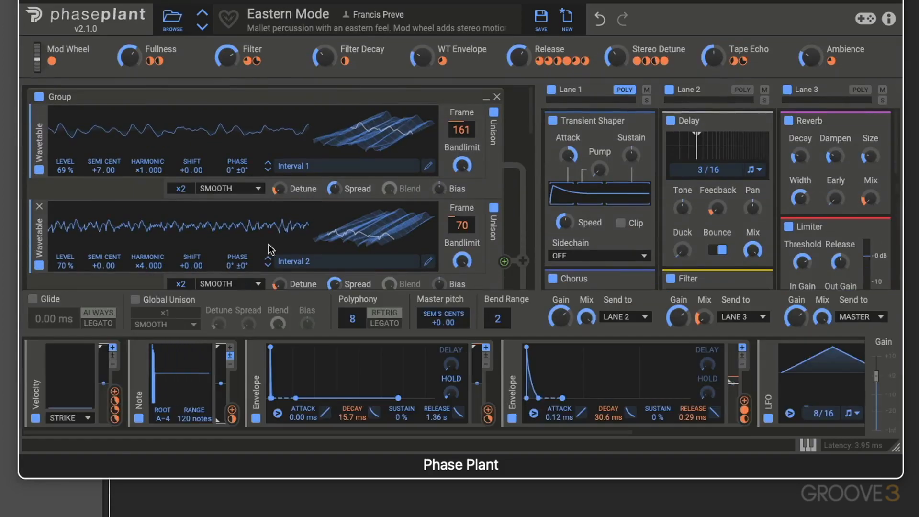
- Look through the factory Bass Attack, Bass Classic, Bass Hard and Chords preset folders
{"action": "left_click", "coordinate": [172, 19]}
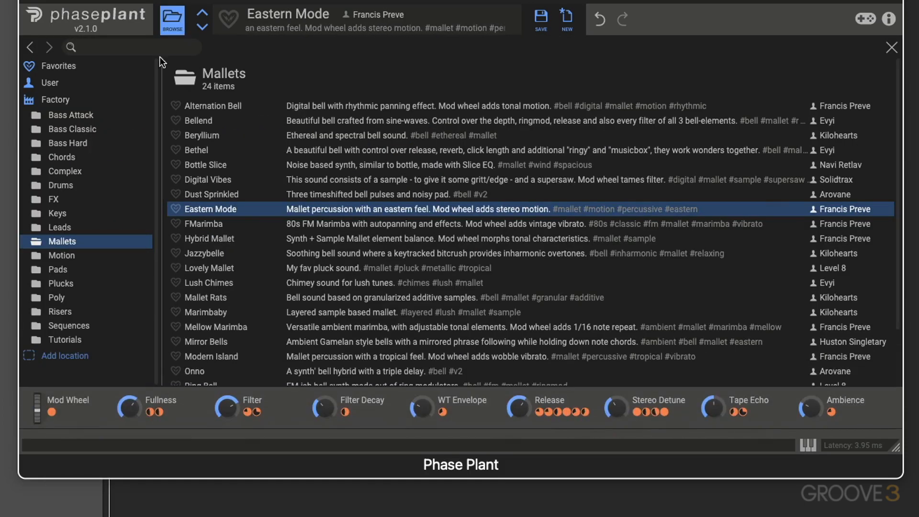
{"action": "left_click", "coordinate": [59, 114]}
{"action": "left_click", "coordinate": [61, 123]}
{"action": "left_click", "coordinate": [65, 141]}
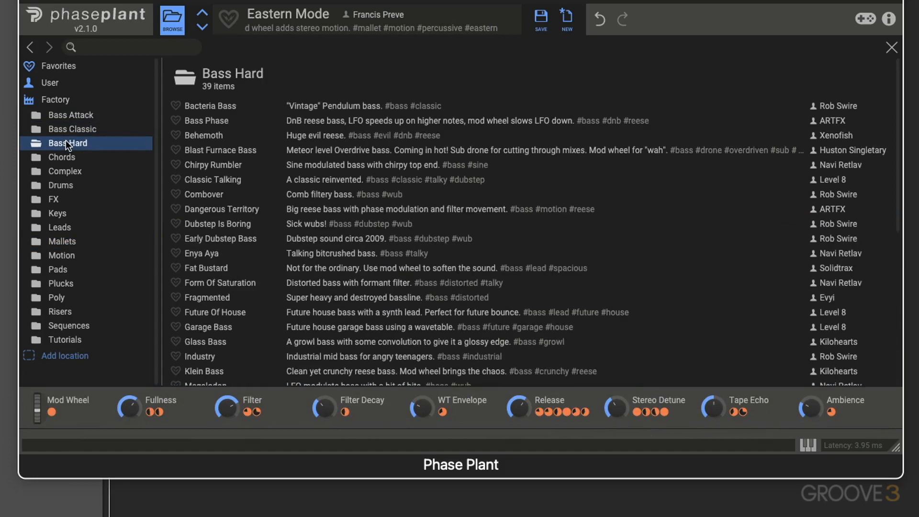
{"action": "left_click", "coordinate": [64, 156]}
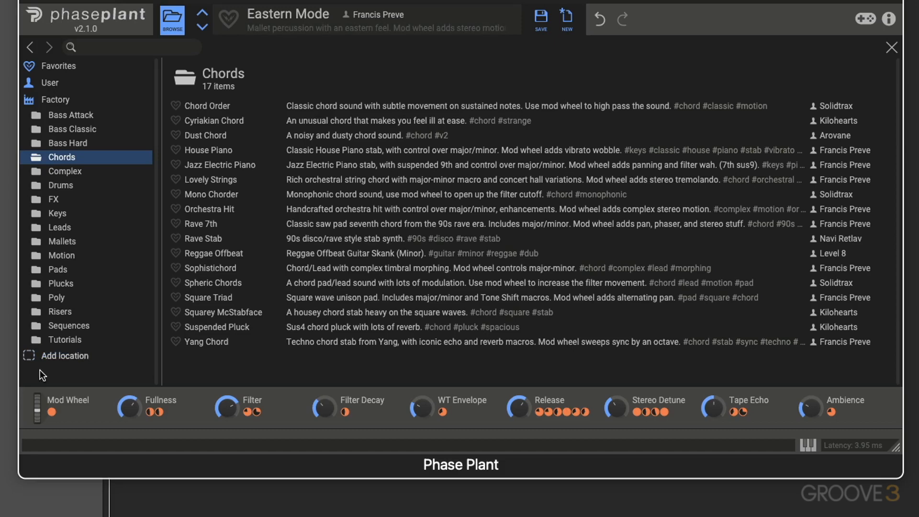
- View the folder chooser for adding a preset location, and leave it without adding a folder
{"action": "left_click", "coordinate": [58, 358]}
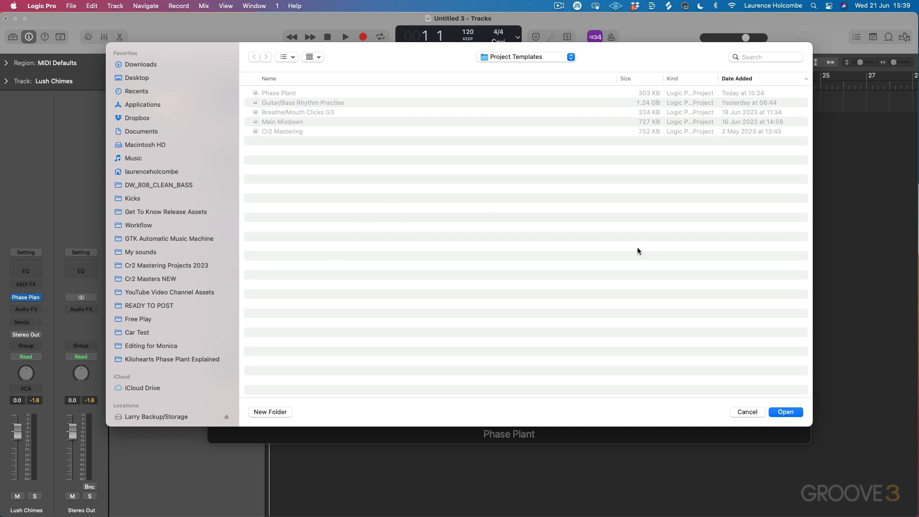
{"action": "left_click", "coordinate": [737, 410]}
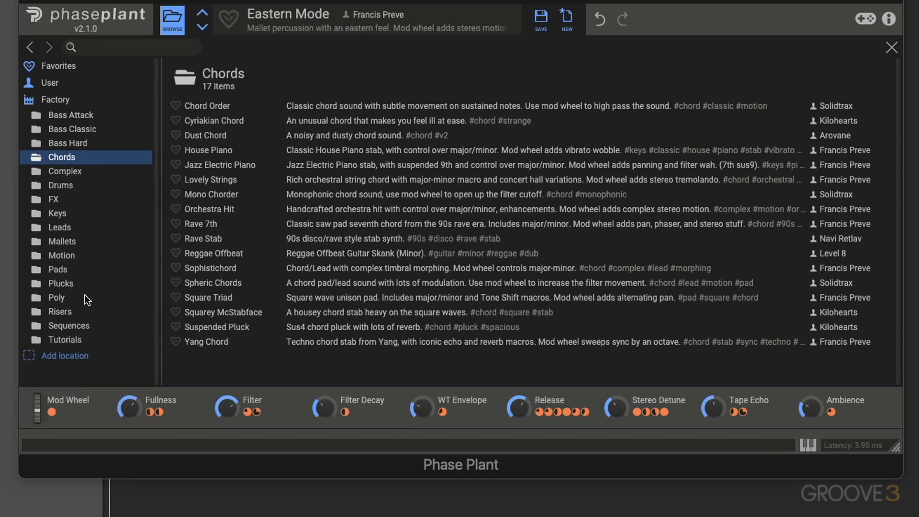
- Search the presets for "mallet" and look through the results
{"action": "left_click", "coordinate": [105, 47]}
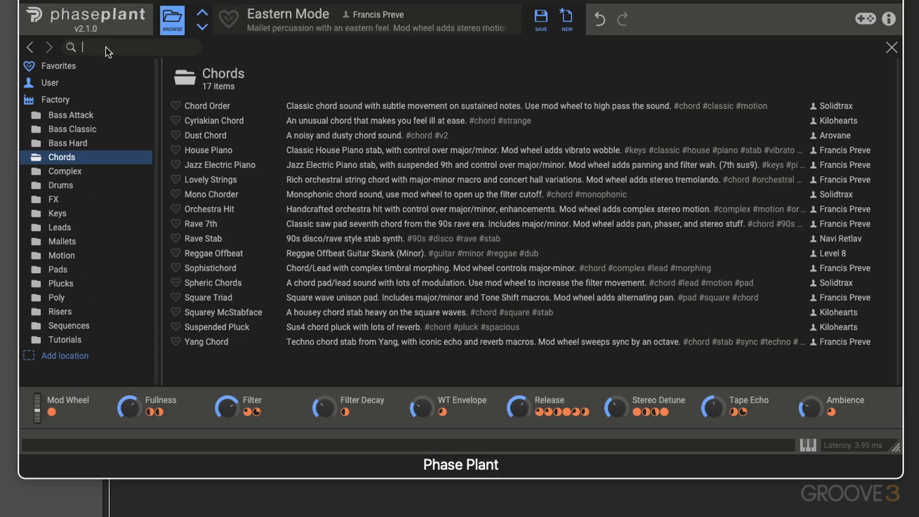
{"action": "type", "text": "makl"}
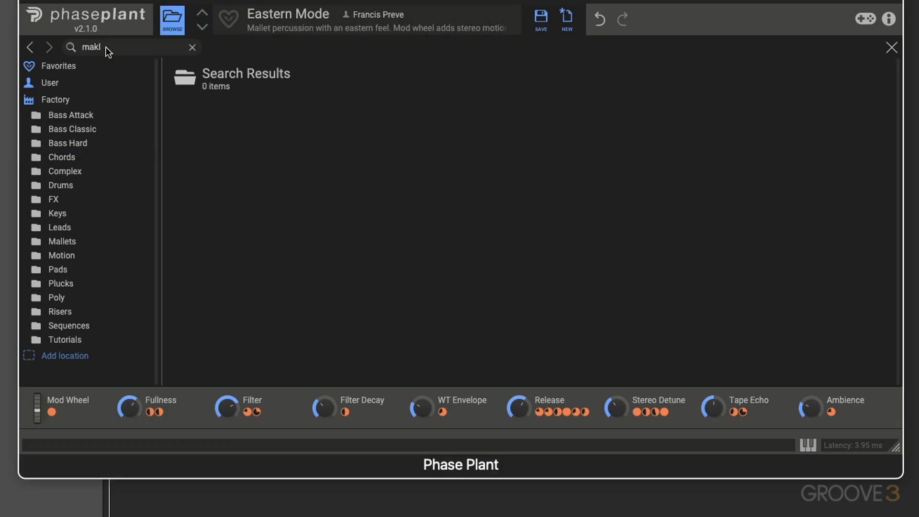
{"action": "key", "text": "BackSpace"}
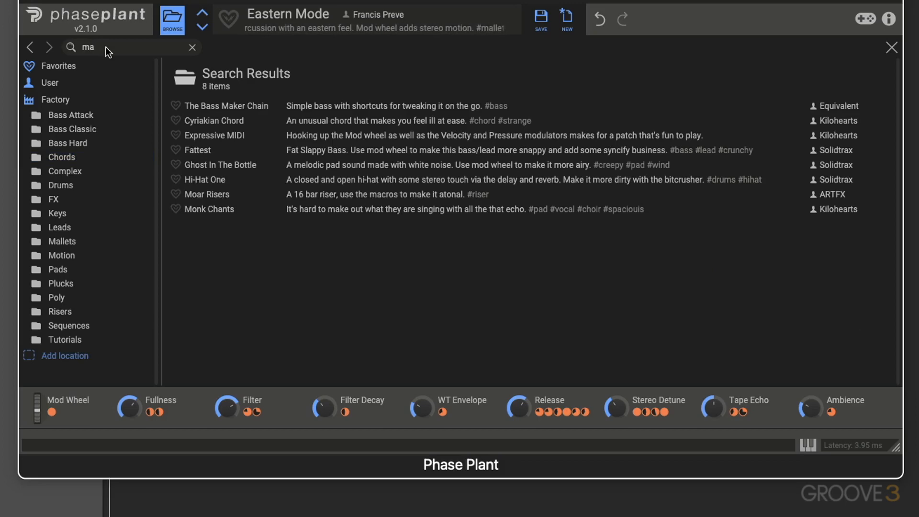
{"action": "type", "text": "lle"}
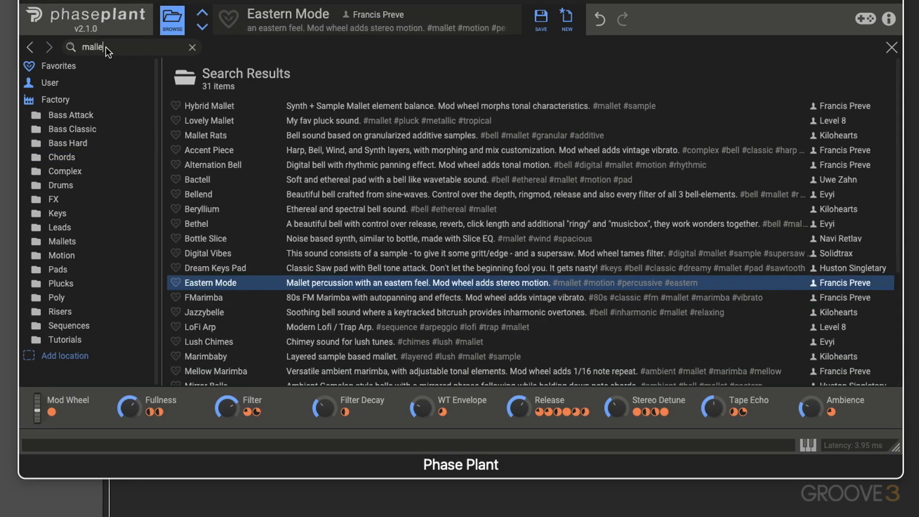
{"action": "type", "text": "t"}
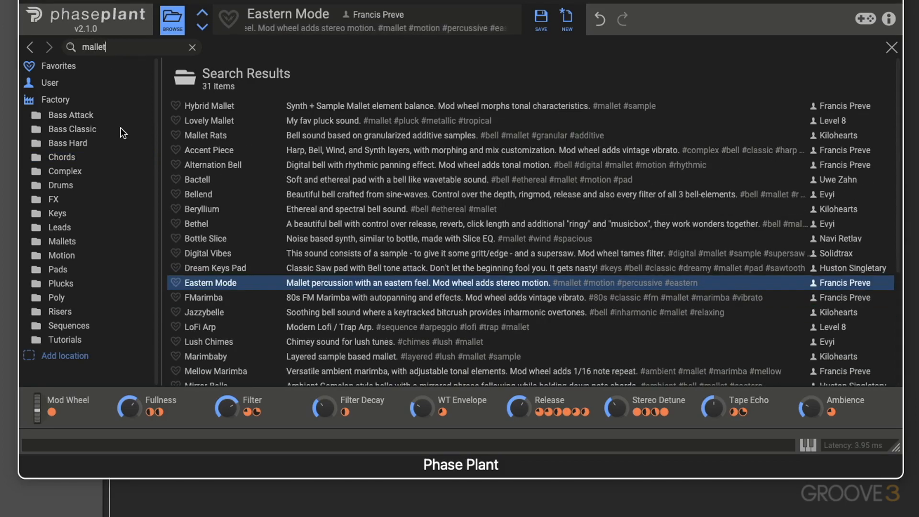
{"action": "scroll", "coordinate": [220, 176], "scroll_direction": "down", "scroll_amount": 5}
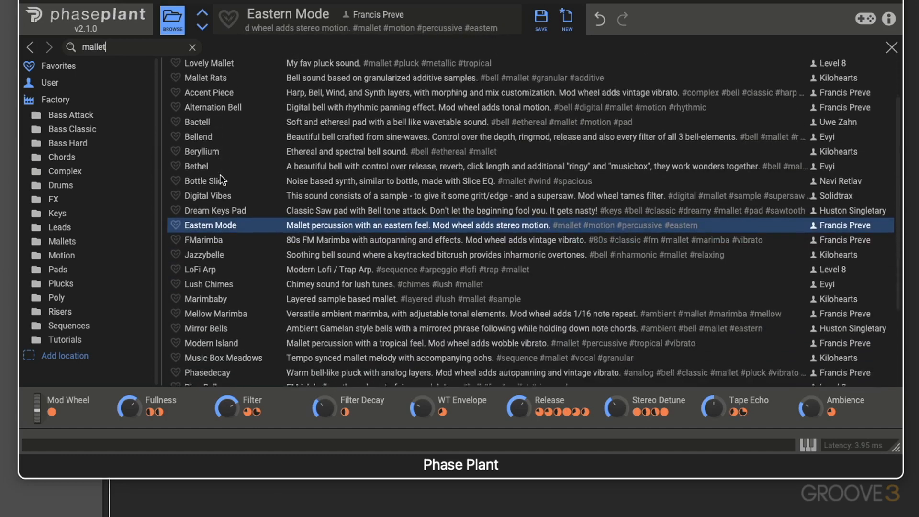
{"action": "scroll", "coordinate": [220, 176], "scroll_direction": "up", "scroll_amount": 5}
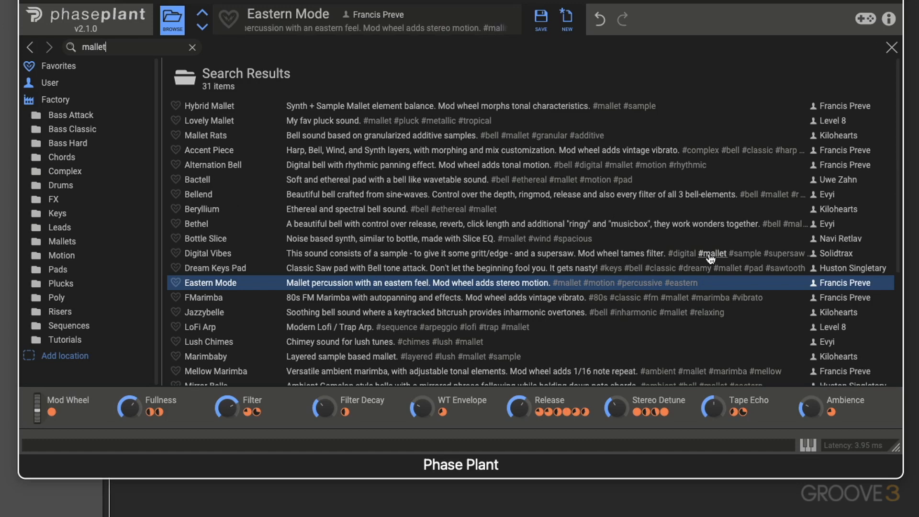
- Move back and forth through the preset browsing history, ending on the Bass Hard folder
{"action": "left_click", "coordinate": [32, 47]}
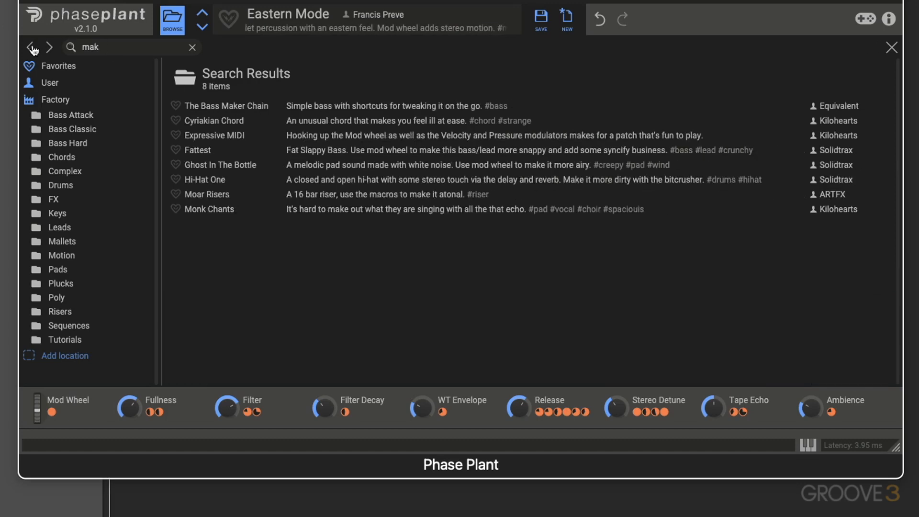
{"action": "left_click", "coordinate": [33, 48]}
{"action": "left_click", "coordinate": [34, 48]}
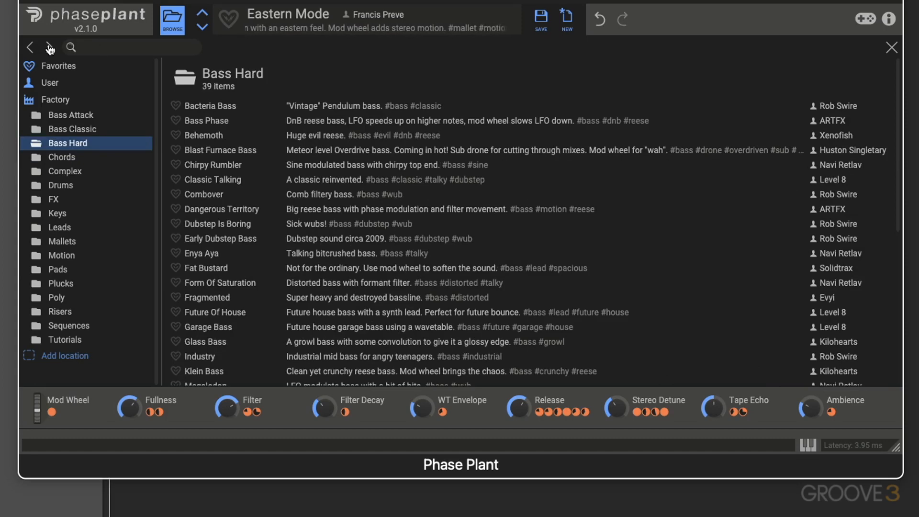
{"action": "left_click", "coordinate": [32, 48]}
{"action": "left_click", "coordinate": [31, 49]}
{"action": "left_click", "coordinate": [32, 49]}
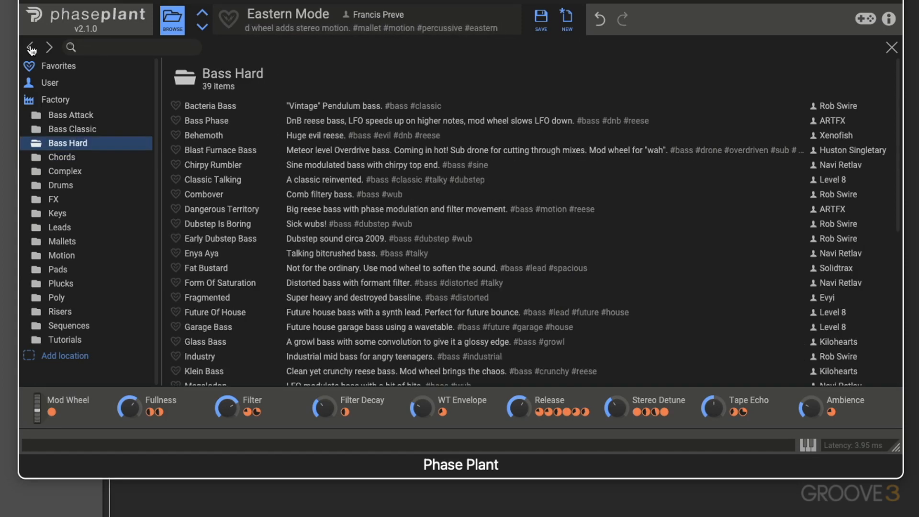
- View the default-preset options for Bacteria Bass, and open the loaded preset's name for editing
{"action": "right_click", "coordinate": [209, 106]}
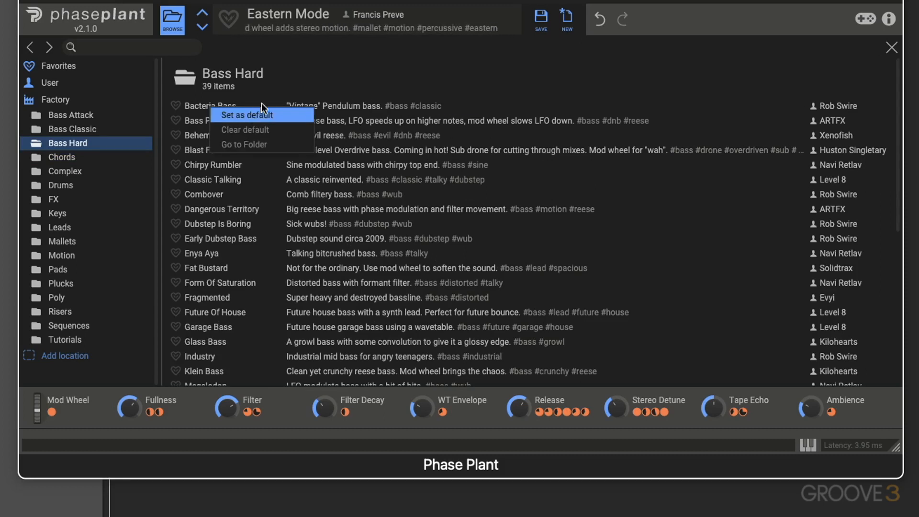
{"action": "left_click", "coordinate": [292, 86]}
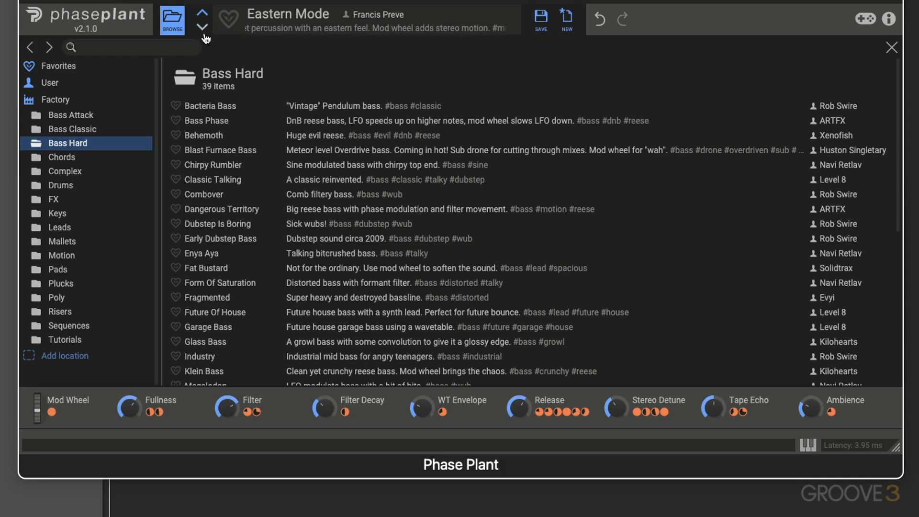
{"action": "double_click", "coordinate": [301, 13]}
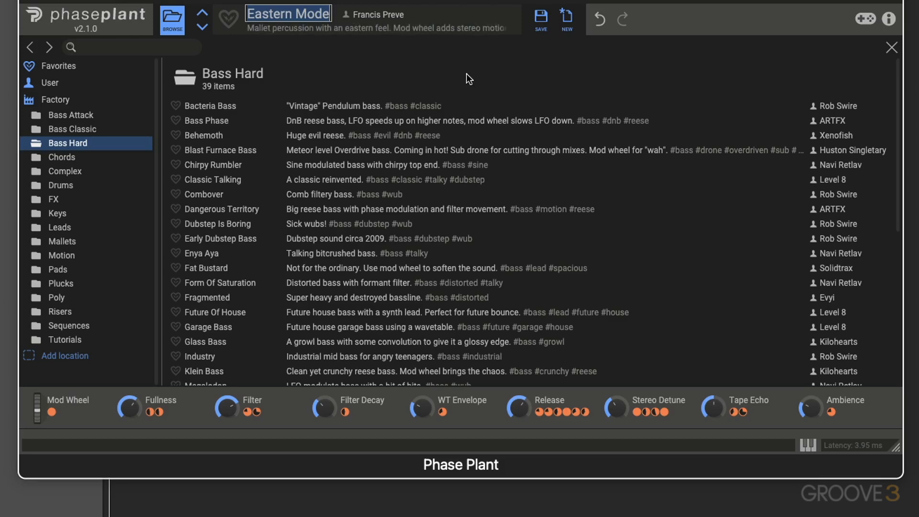
- Mark Bacteria Bass, Bass Phase and Behemoth as favorites, and load Bacteria Bass from the Favorites list
{"action": "left_click", "coordinate": [175, 106]}
{"action": "left_click", "coordinate": [176, 134]}
{"action": "left_click", "coordinate": [57, 65]}
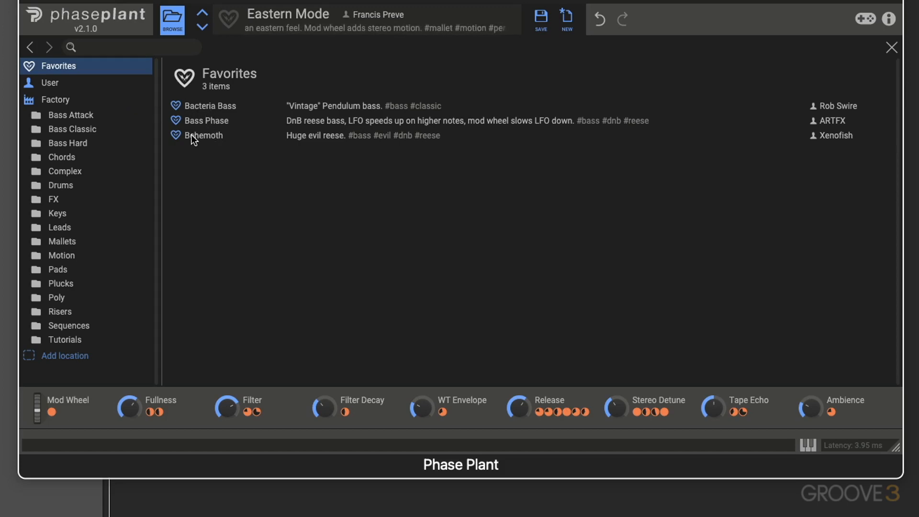
{"action": "left_click", "coordinate": [207, 103]}
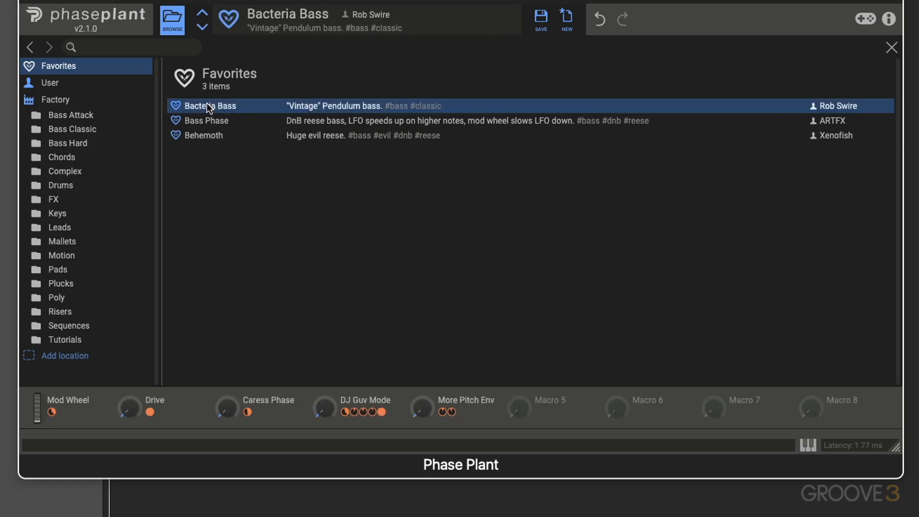
{"action": "double_click", "coordinate": [207, 103]}
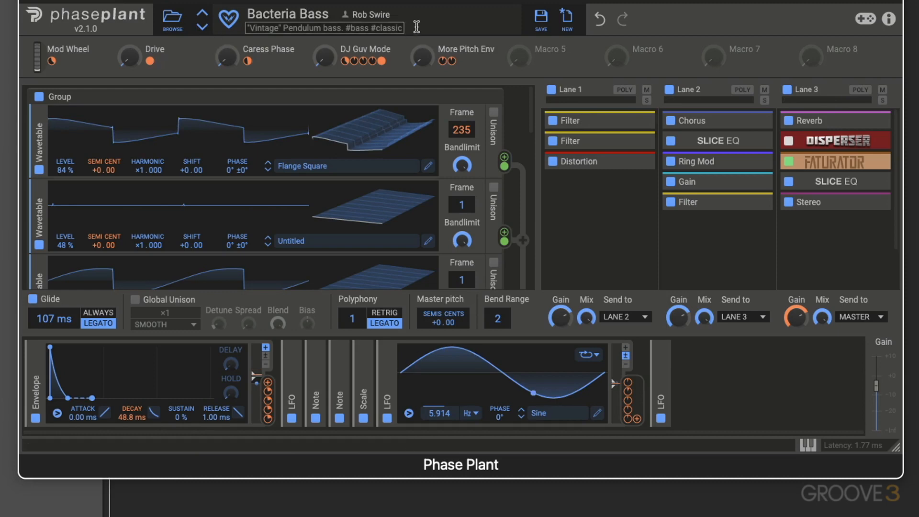
- Save the preset to the User folder as "Larry Bass" with the author's initials, and view it in the preset browser
{"action": "left_click", "coordinate": [543, 21]}
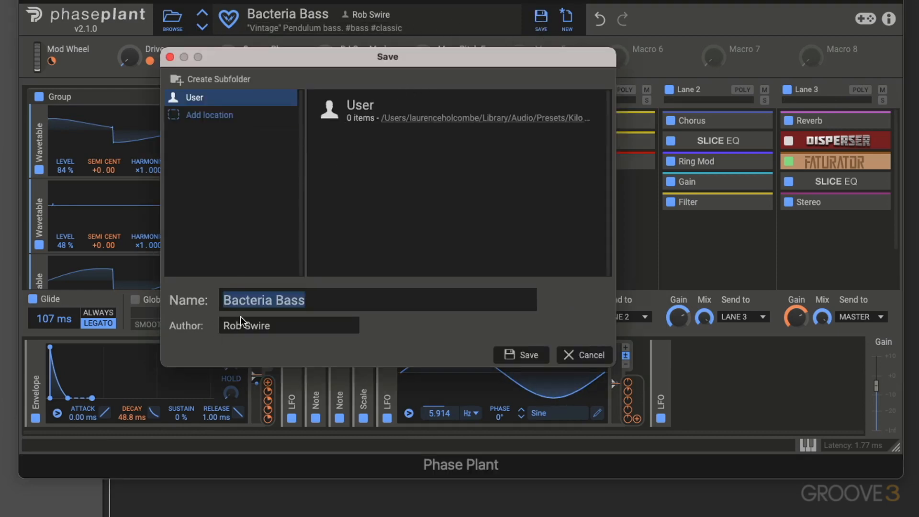
{"action": "type", "text": "Larry Bass"}
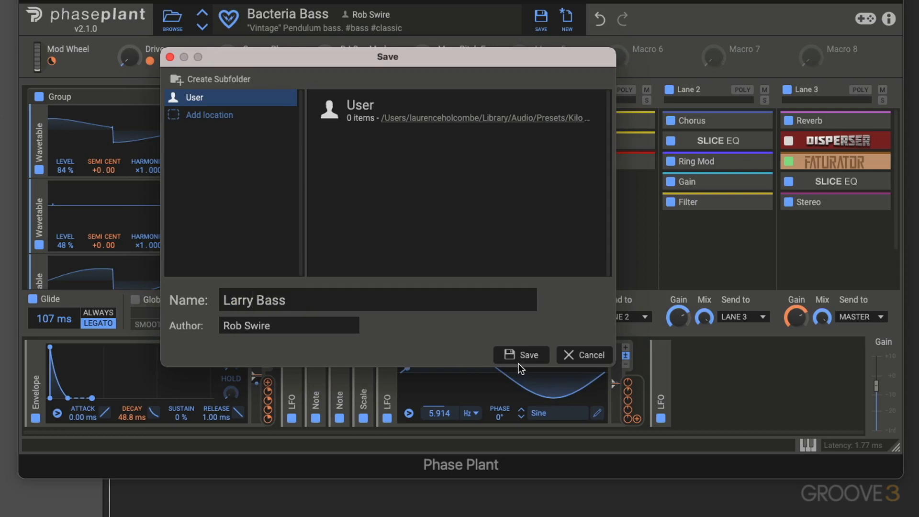
{"action": "left_click", "coordinate": [329, 325]}
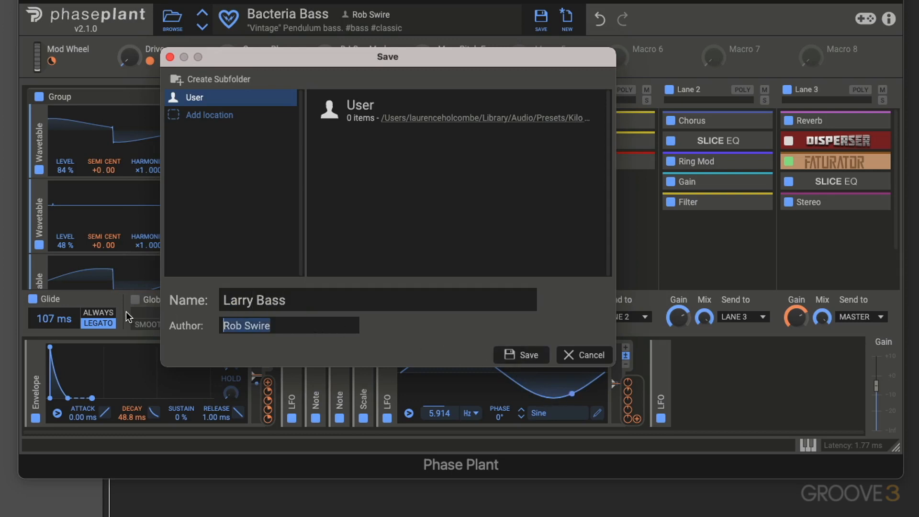
{"action": "type", "text": "LH"}
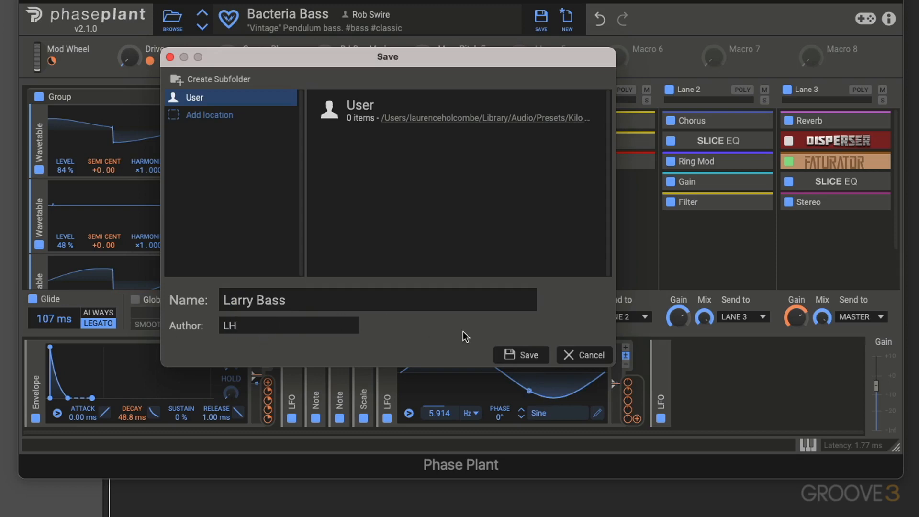
{"action": "left_click", "coordinate": [522, 355]}
{"action": "left_click", "coordinate": [186, 30]}
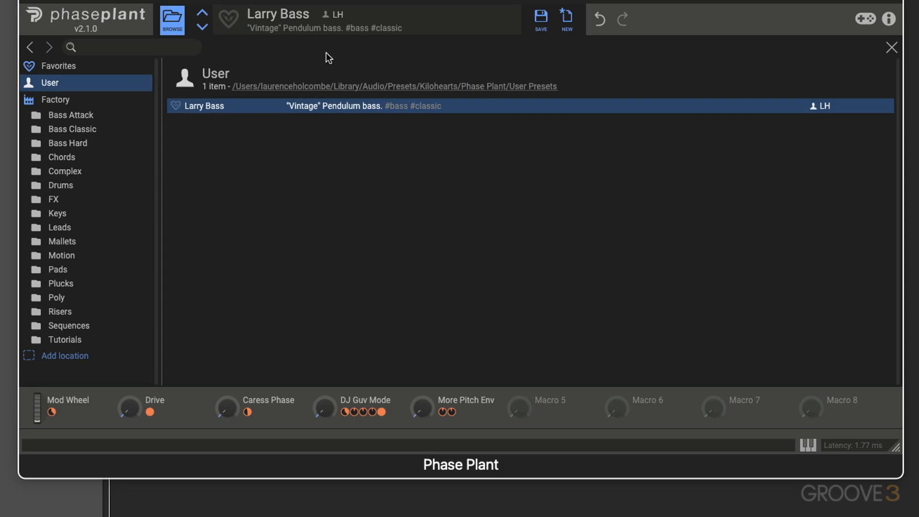
- Return from the preset browser to the synth view, and briefly show and hide the on-screen keyboard
{"action": "left_click", "coordinate": [174, 21]}
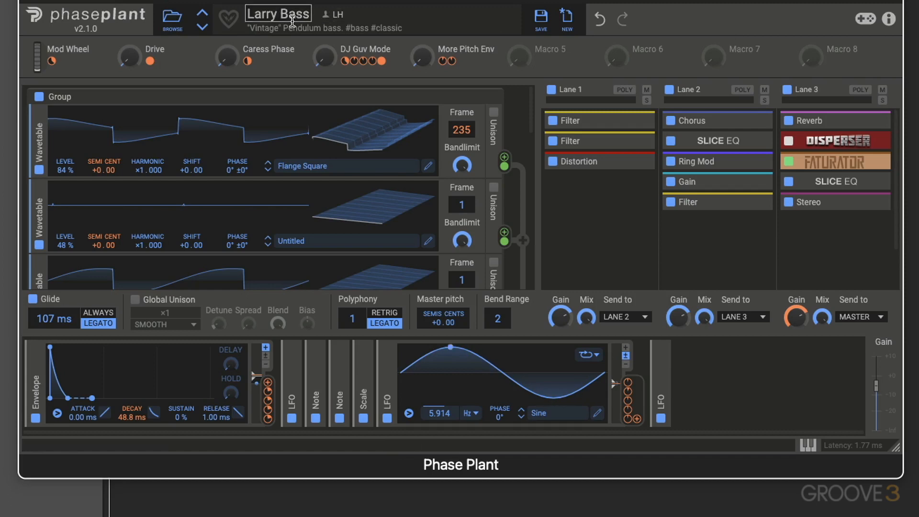
{"action": "left_click", "coordinate": [173, 18]}
{"action": "left_click", "coordinate": [172, 18]}
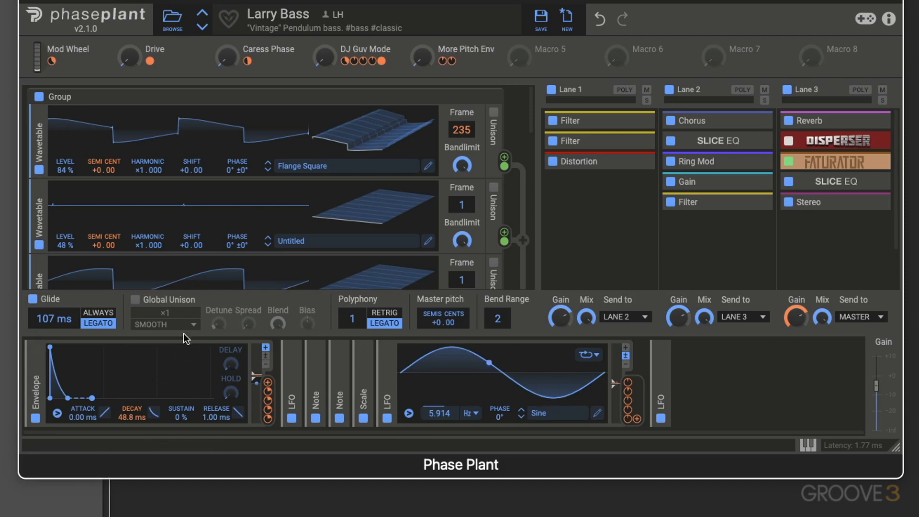
{"action": "left_click", "coordinate": [809, 445]}
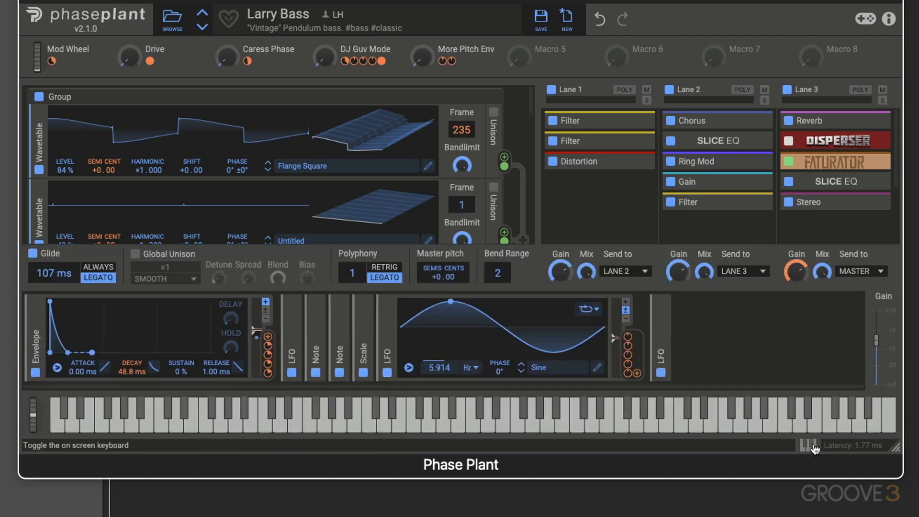
{"action": "left_click", "coordinate": [809, 446]}
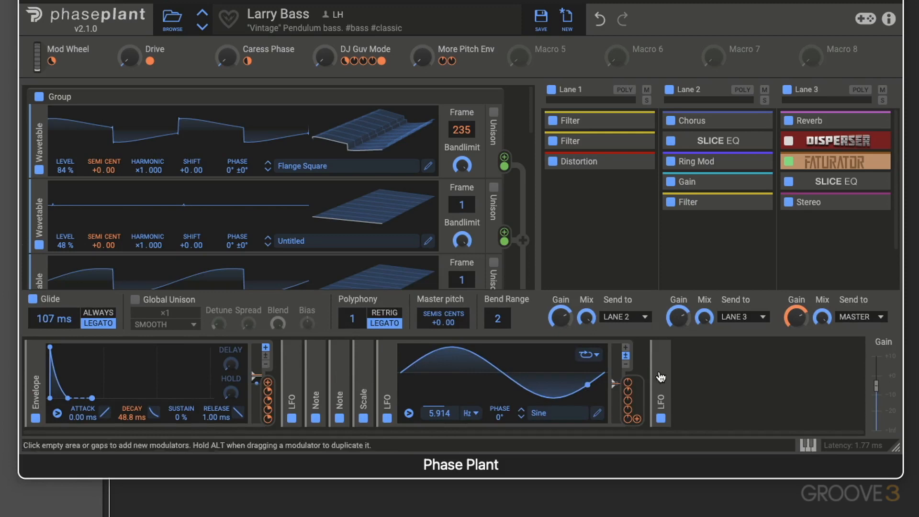
- Browse the factory folders to Complex and load the Chordy Pad preset from it
{"action": "left_click", "coordinate": [170, 26]}
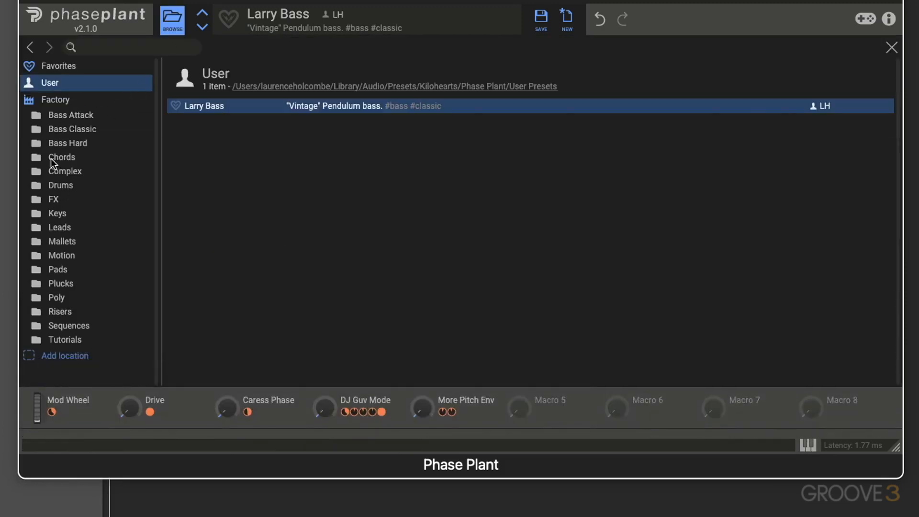
{"action": "left_click", "coordinate": [61, 127]}
{"action": "left_click", "coordinate": [59, 144]}
{"action": "left_click", "coordinate": [66, 167]}
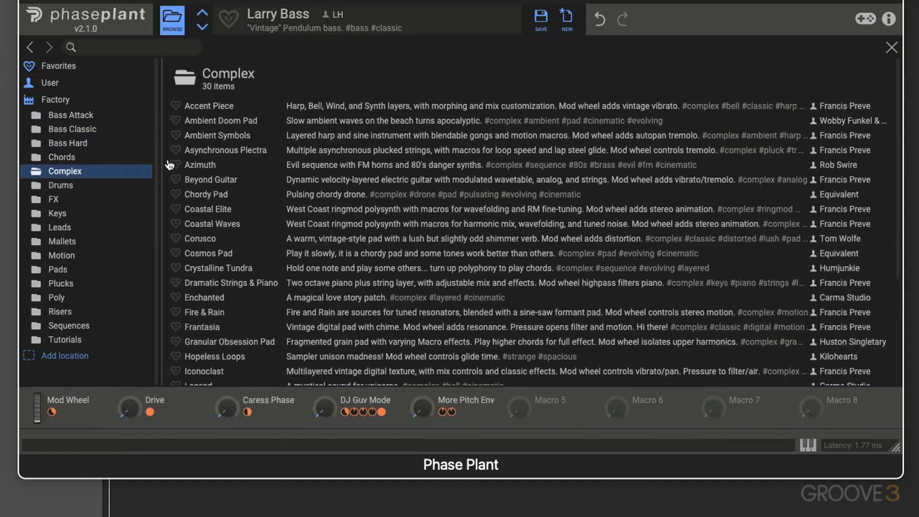
{"action": "left_click", "coordinate": [209, 178]}
{"action": "double_click", "coordinate": [200, 193]}
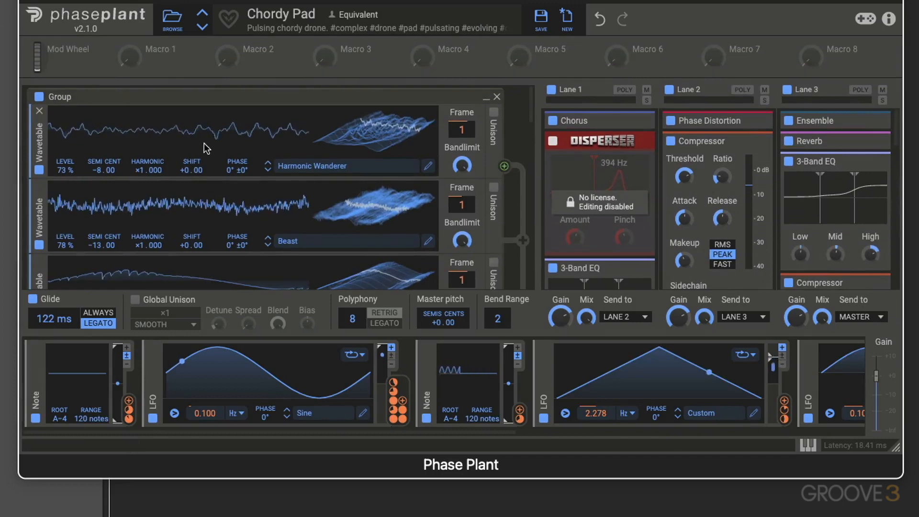
- Create a new blank preset and show its empty generator, effects and modulator sections
{"action": "left_click", "coordinate": [173, 21]}
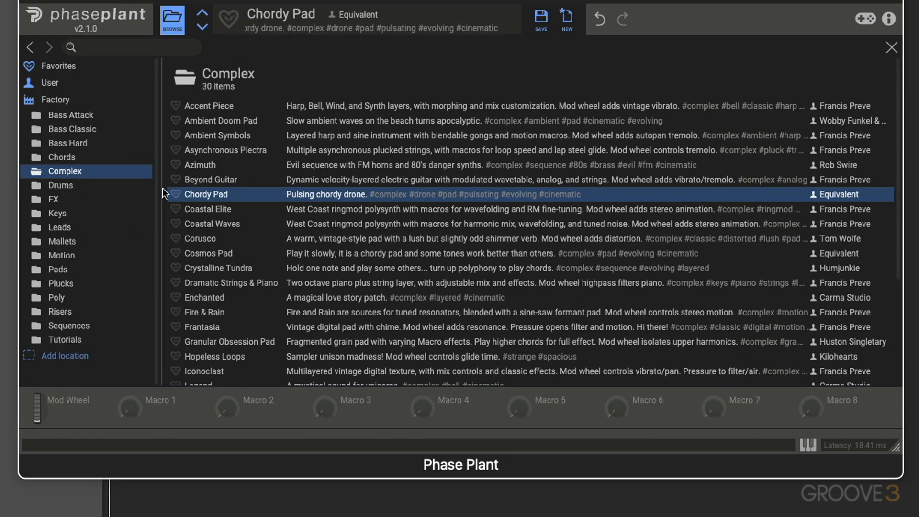
{"action": "left_click", "coordinate": [568, 20]}
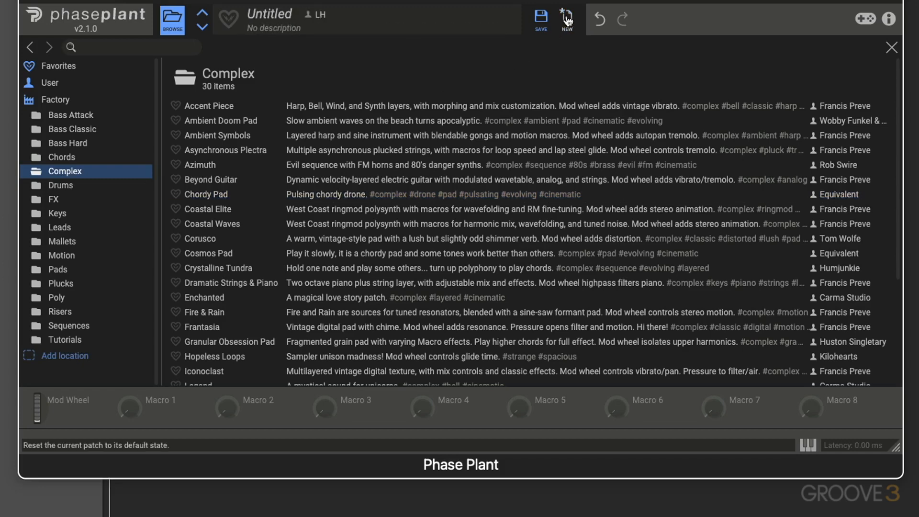
{"action": "left_click", "coordinate": [172, 19]}
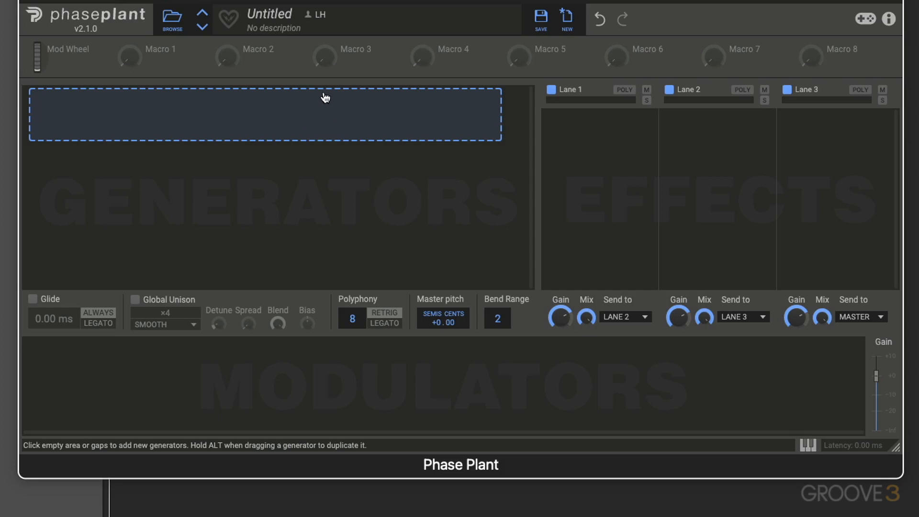
- Load the Asynchronous Plectra preset from the Complex folder and return to the synth view
{"action": "left_click", "coordinate": [173, 21]}
{"action": "left_click", "coordinate": [229, 147]}
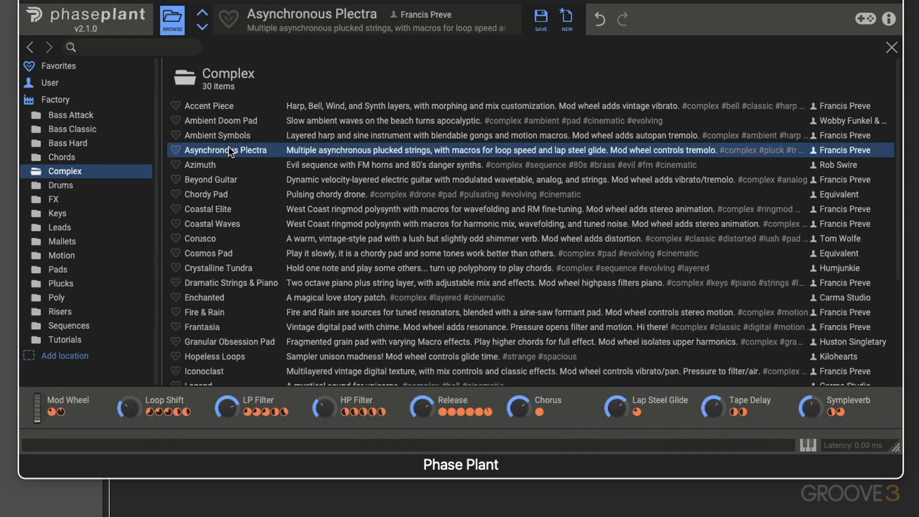
{"action": "left_click", "coordinate": [176, 36]}
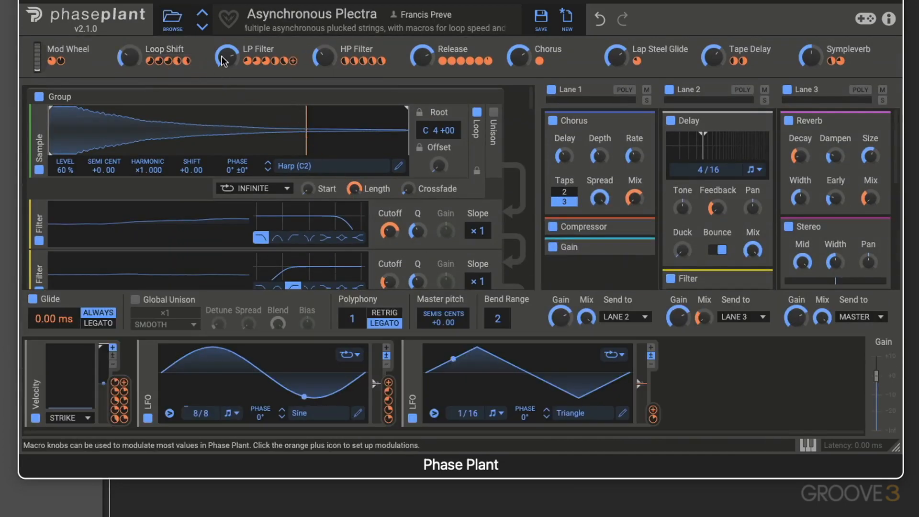
- Lower the LP Filter macro and reset it to 0 %, and open its exact-value entry
{"action": "left_click_drag", "start_coordinate": [227, 58], "coordinate": [226, 70]}
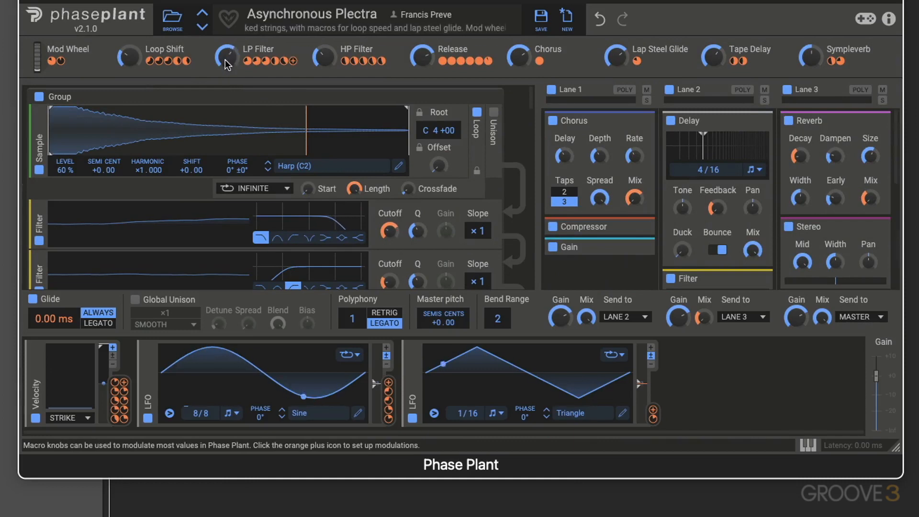
{"action": "left_click_drag", "start_coordinate": [225, 60], "coordinate": [225, 54]}
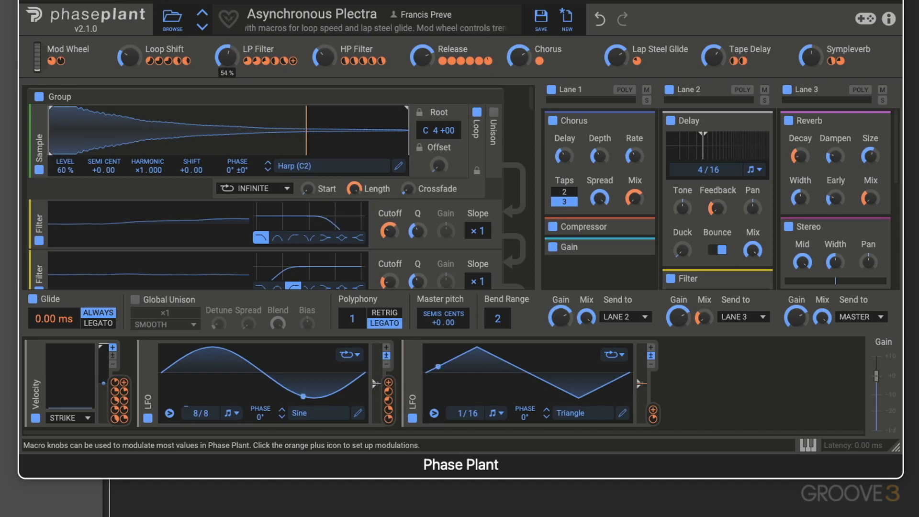
{"action": "double_click", "coordinate": [231, 58]}
{"action": "right_click", "coordinate": [232, 60]}
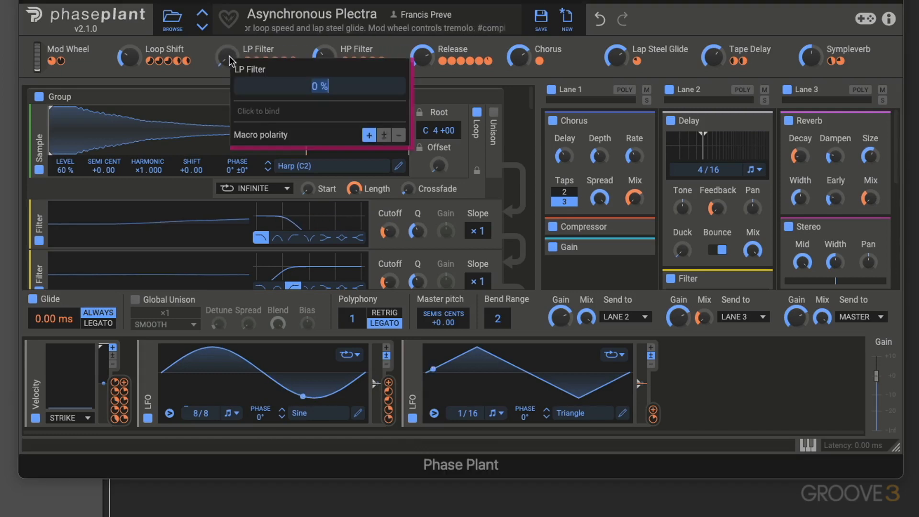